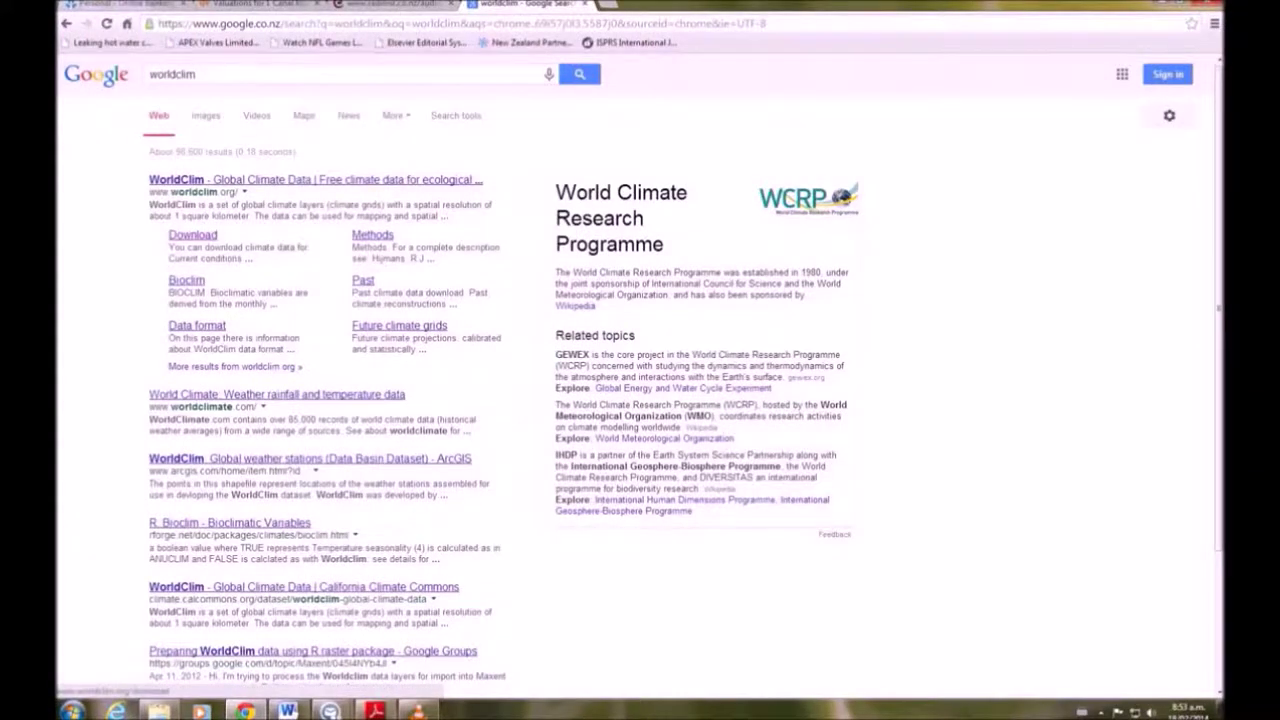
# - Download the current-conditions Bioclim data in GeoTIFF format for WorldClim's 30 arc-second tile 411
pyautogui.click(192, 235)
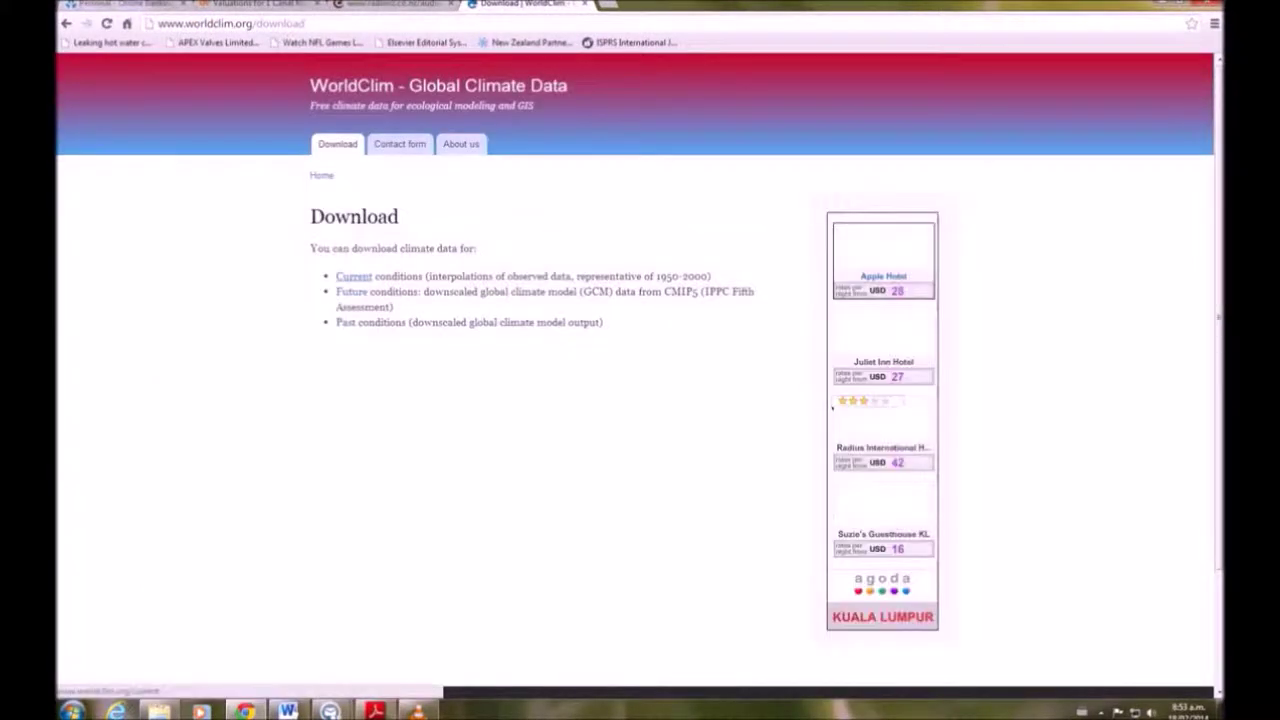
pyautogui.click(354, 276)
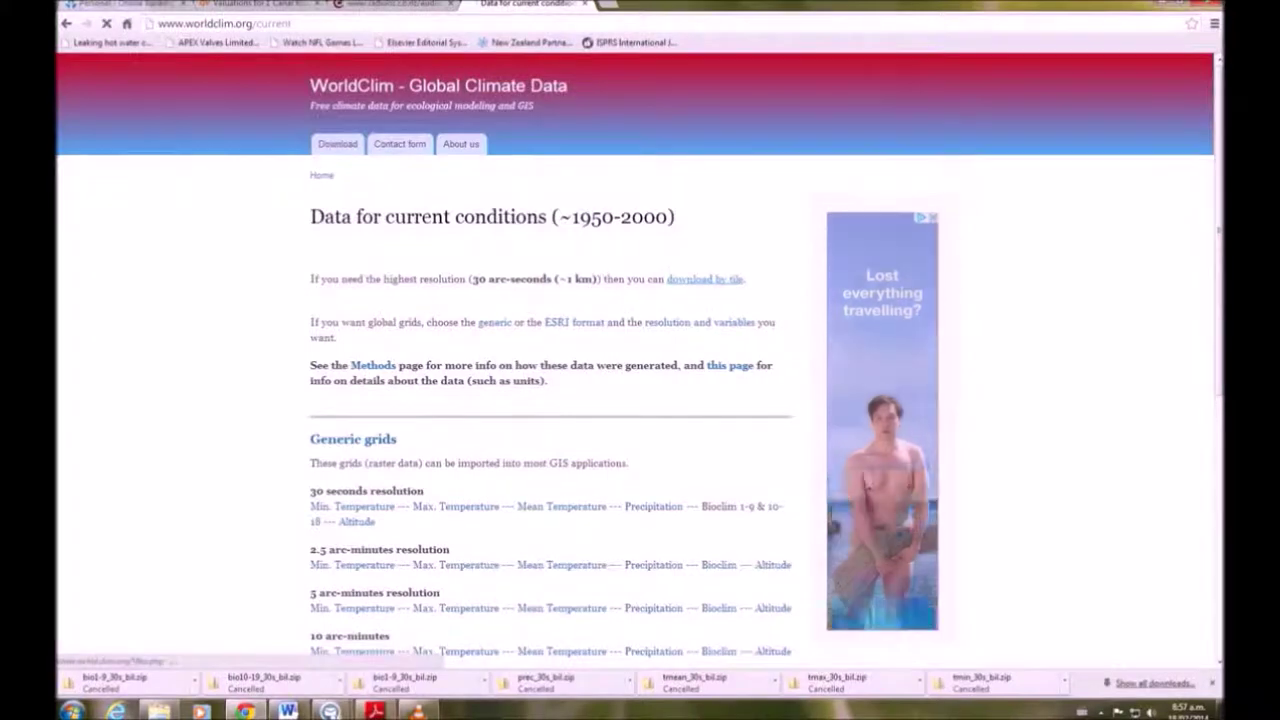
pyautogui.click(705, 279)
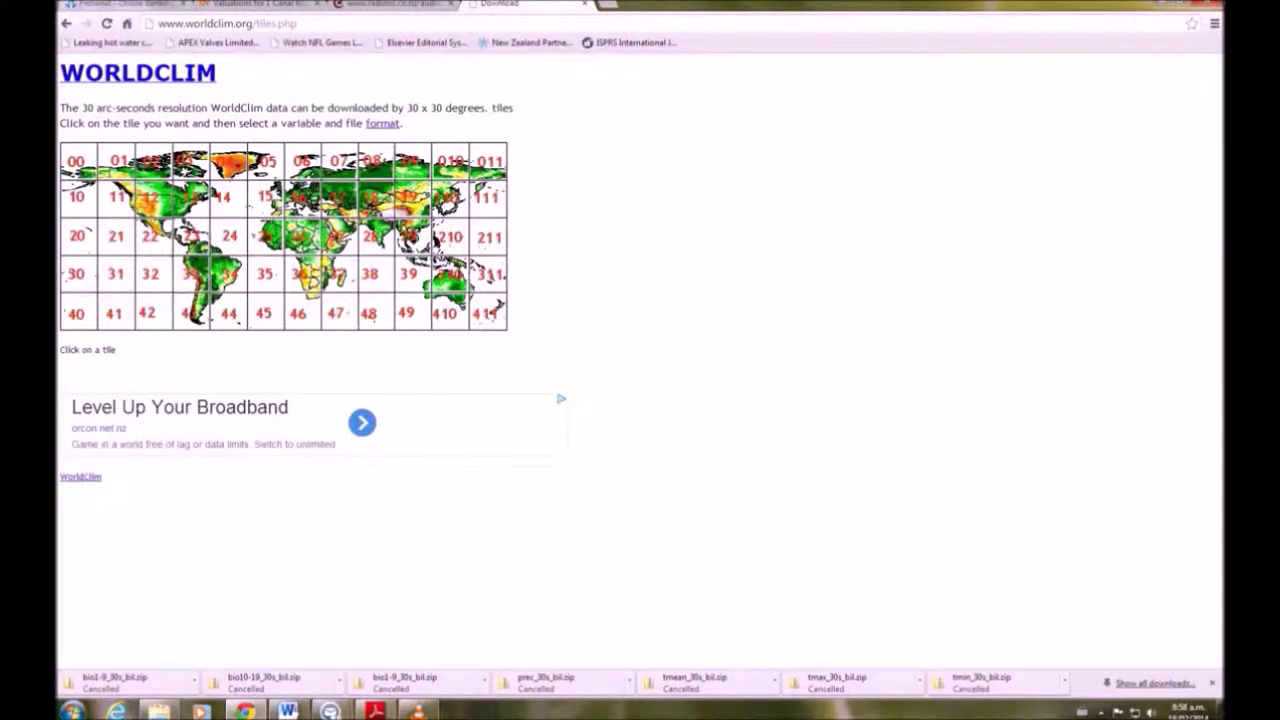
pyautogui.click(495, 308)
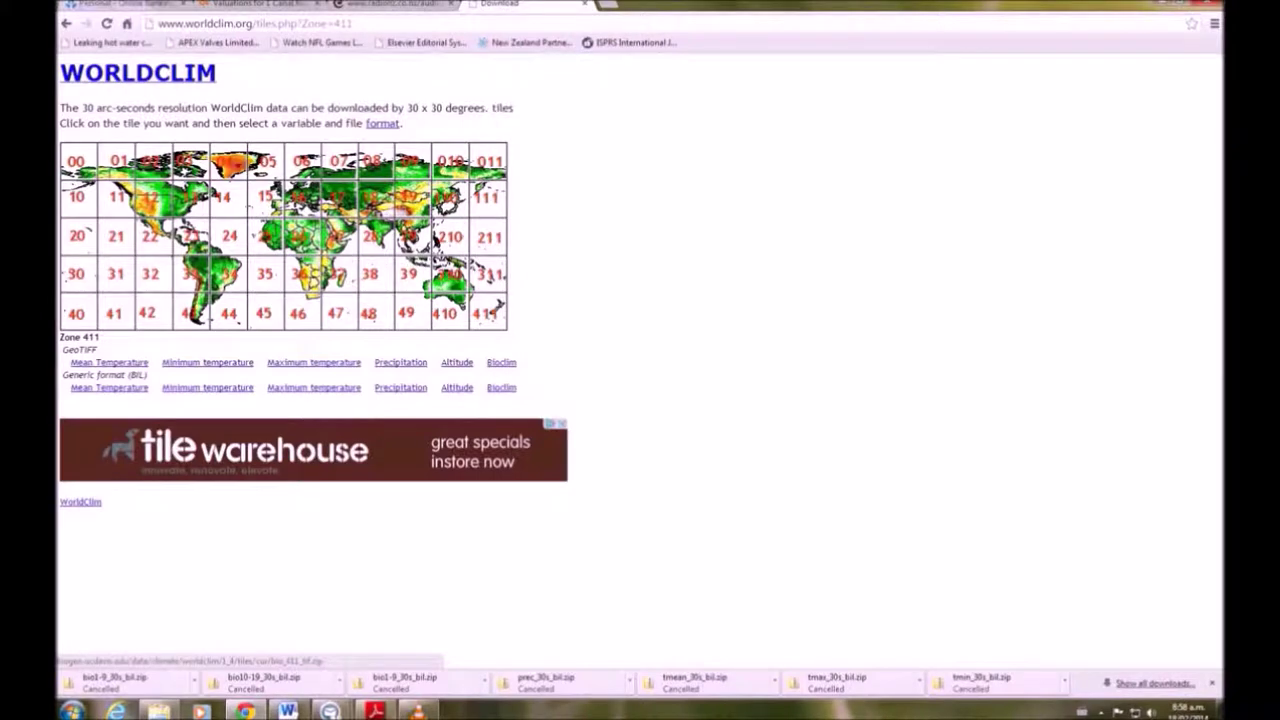
pyautogui.click(501, 362)
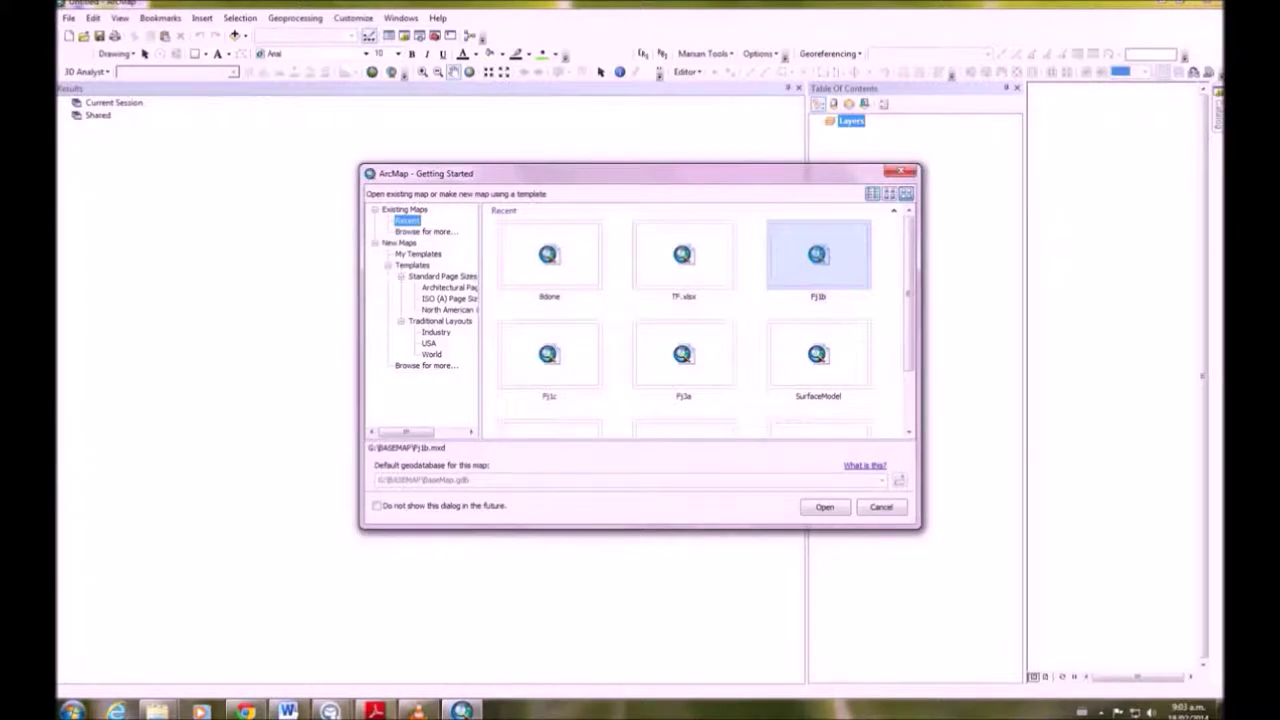
# - Start a new blank map in ArcMap and set its data frame's coordinate system to the geographic system WGS 1984
pyautogui.click(398, 242)
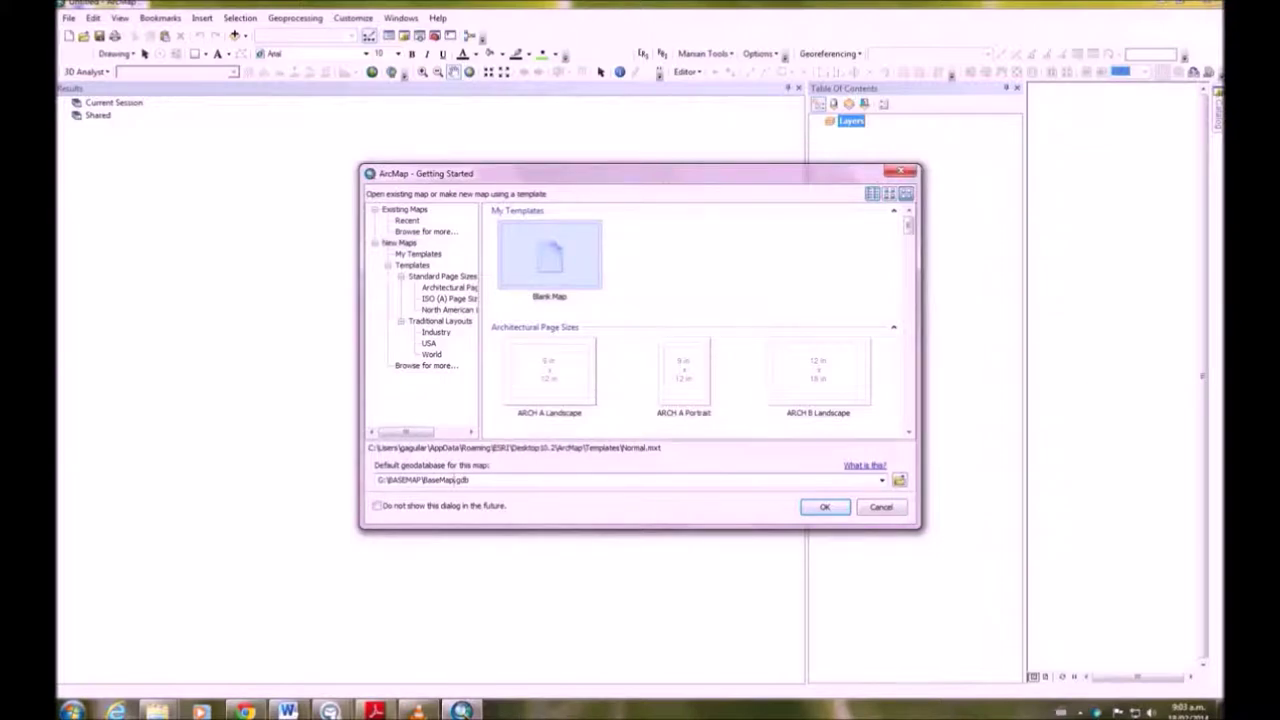
pyautogui.press('Return')
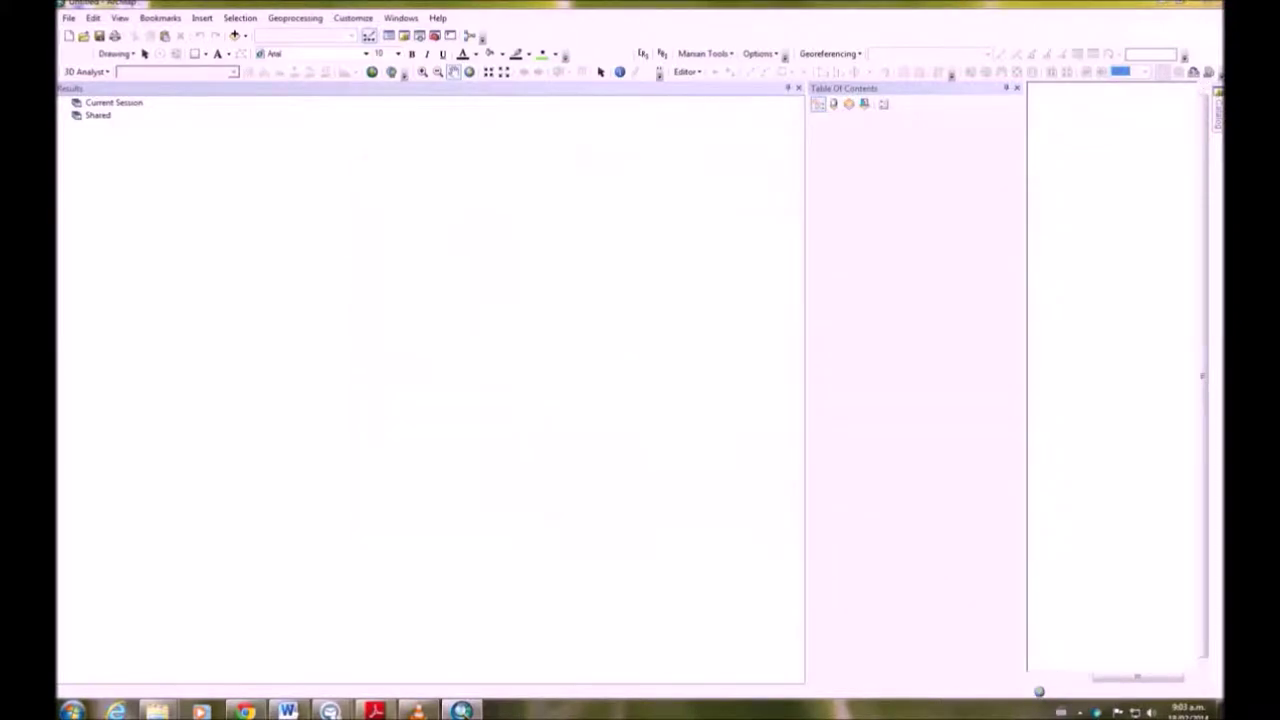
pyautogui.rightClick(97, 120)
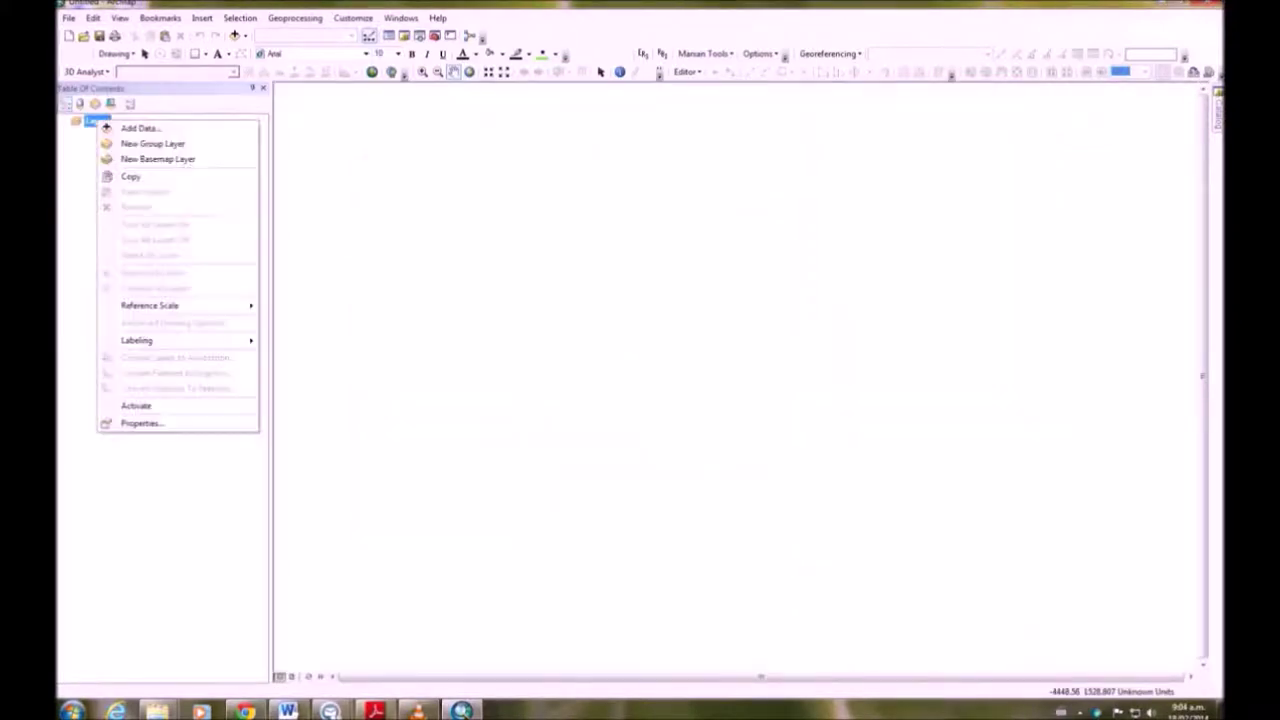
pyautogui.click(140, 423)
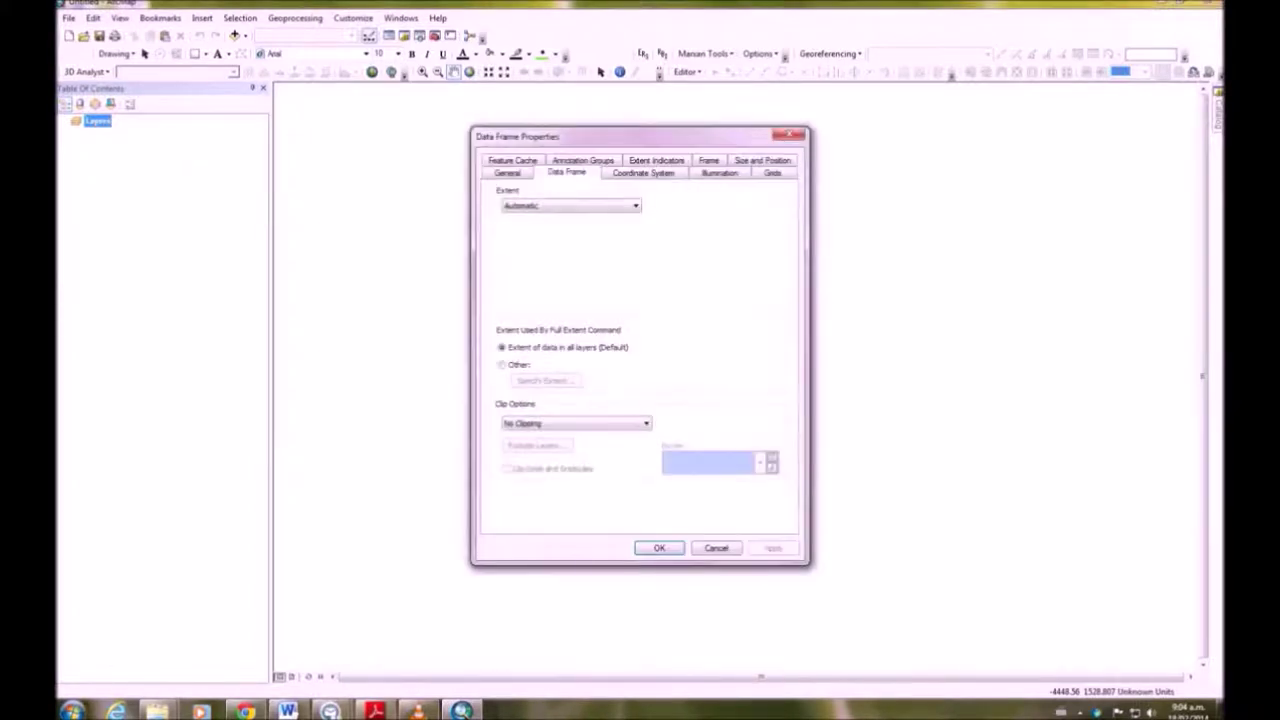
pyautogui.click(643, 172)
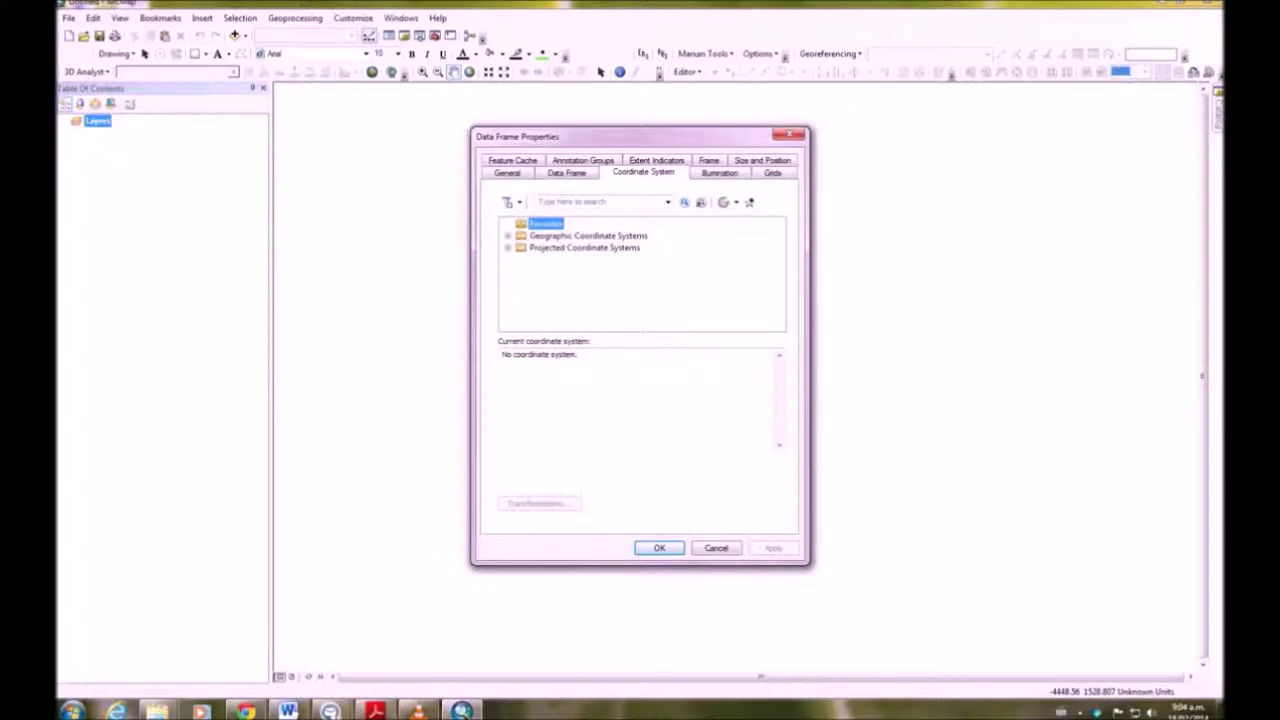
pyautogui.click(508, 235)
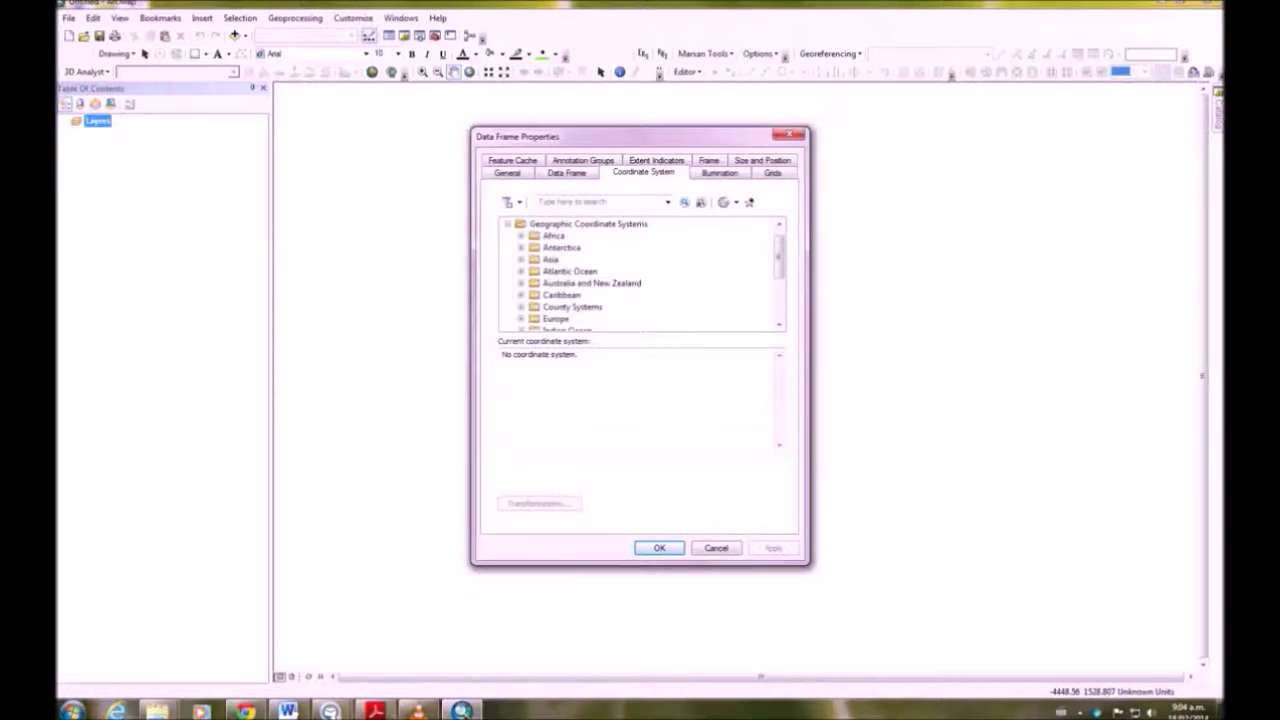
pyautogui.scroll(-3, 640, 275)
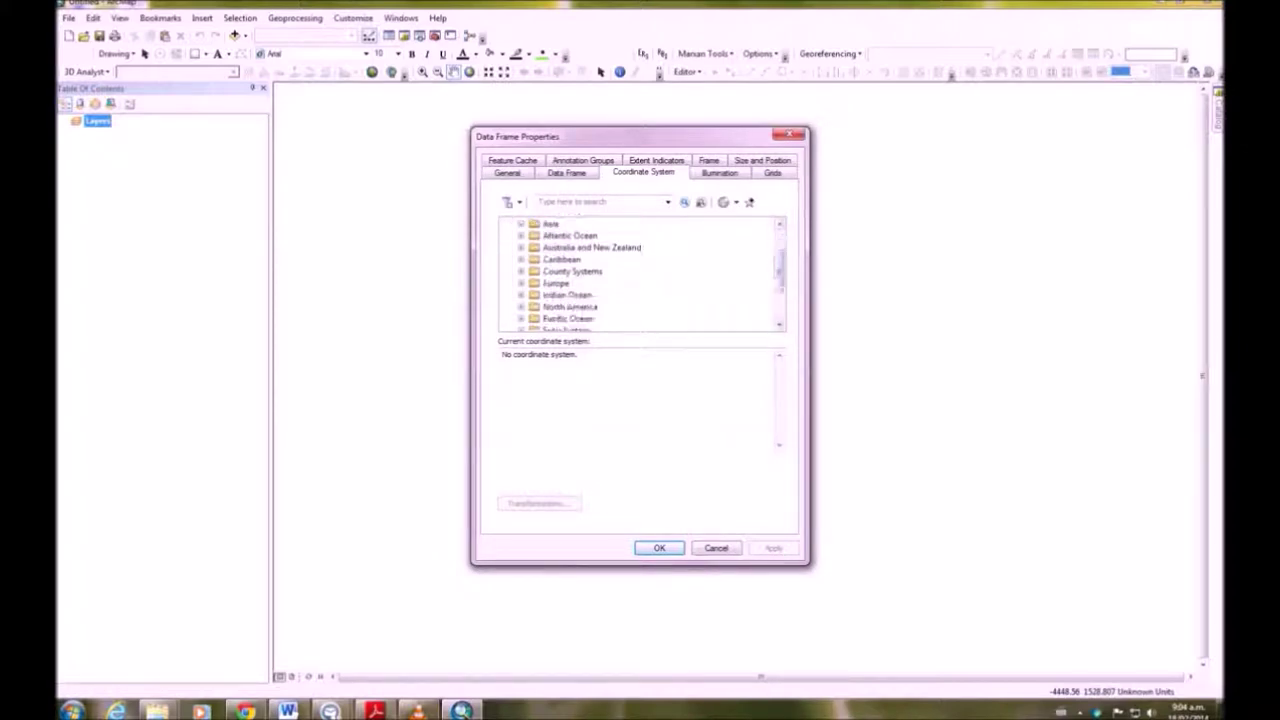
pyautogui.click(520, 307)
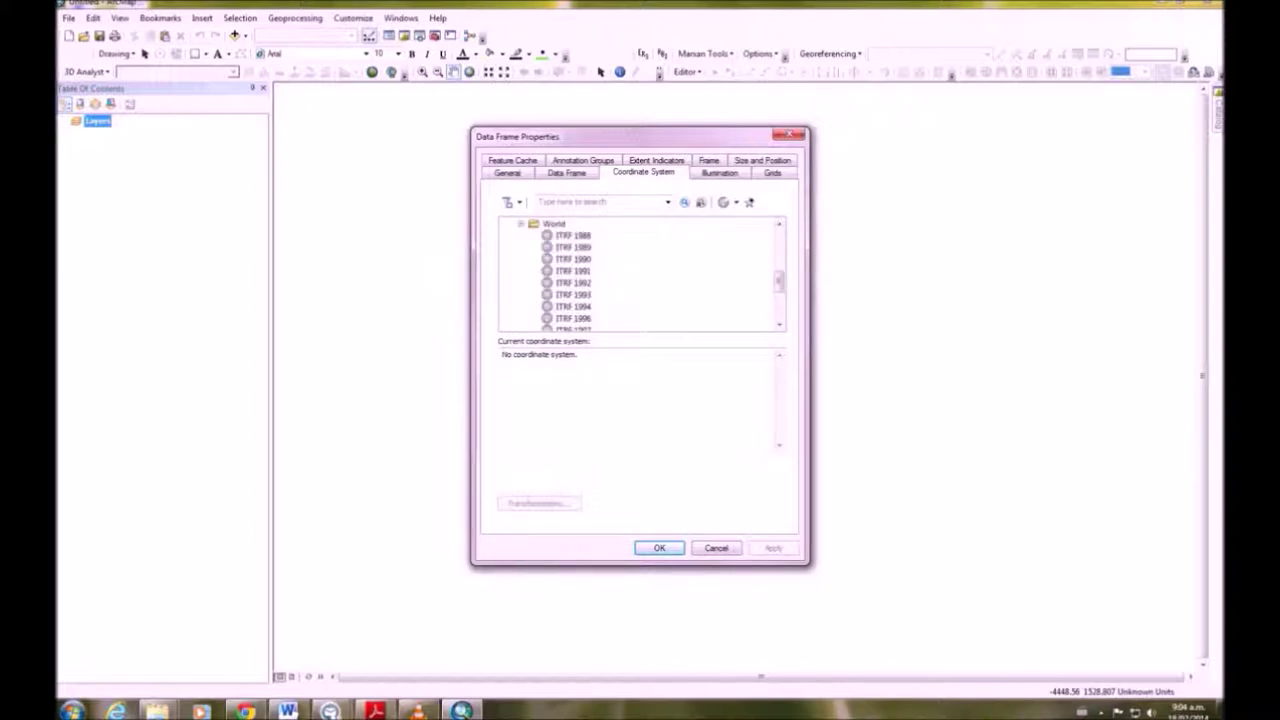
pyautogui.scroll(-3, 640, 275)
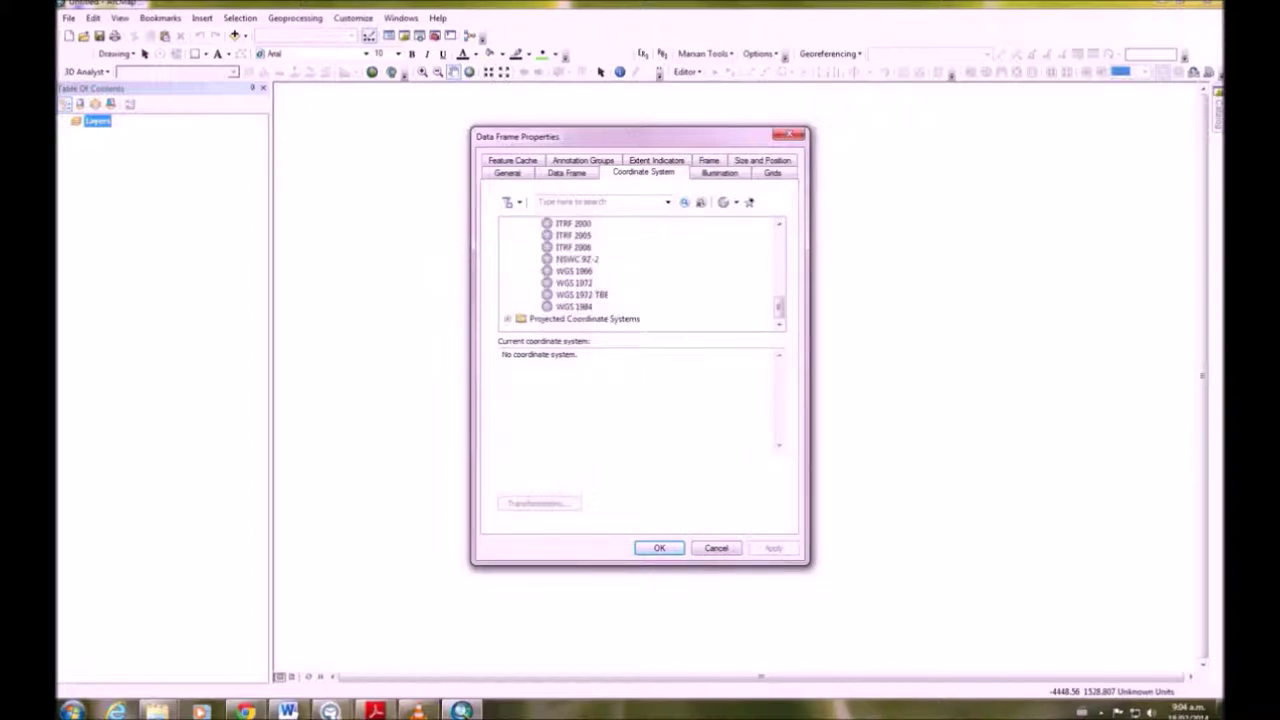
pyautogui.click(573, 306)
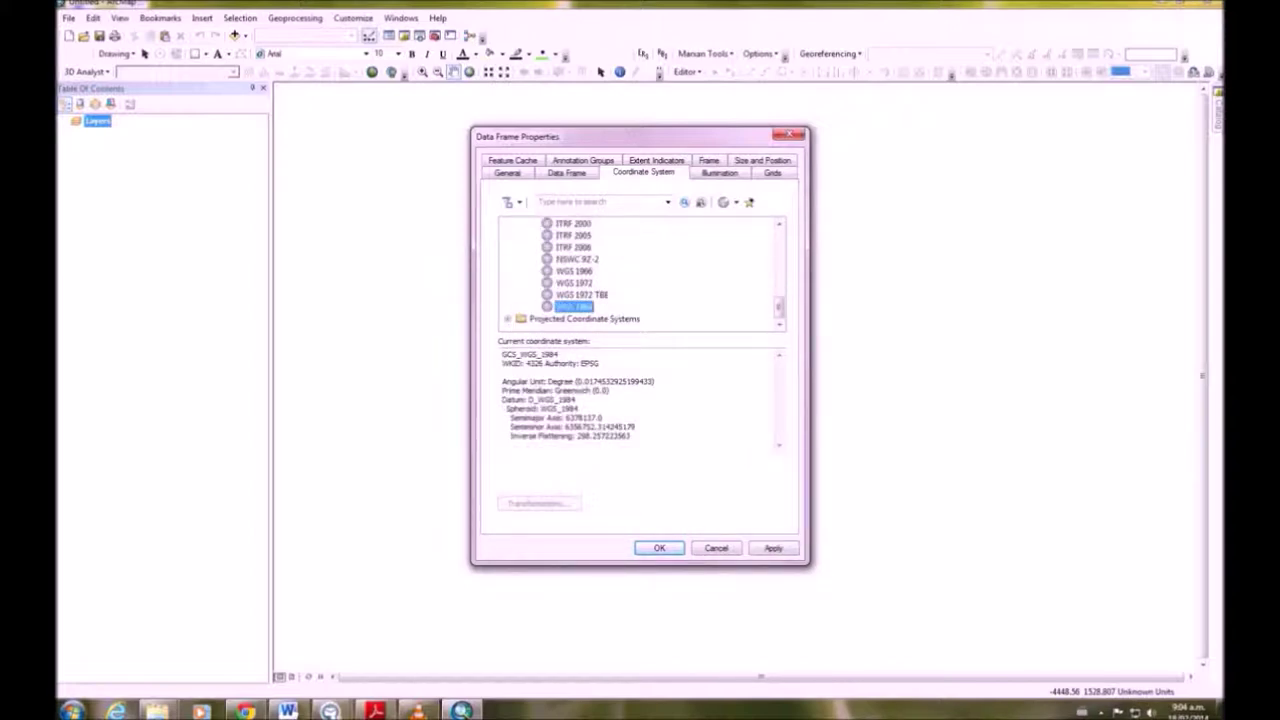
pyautogui.click(772, 548)
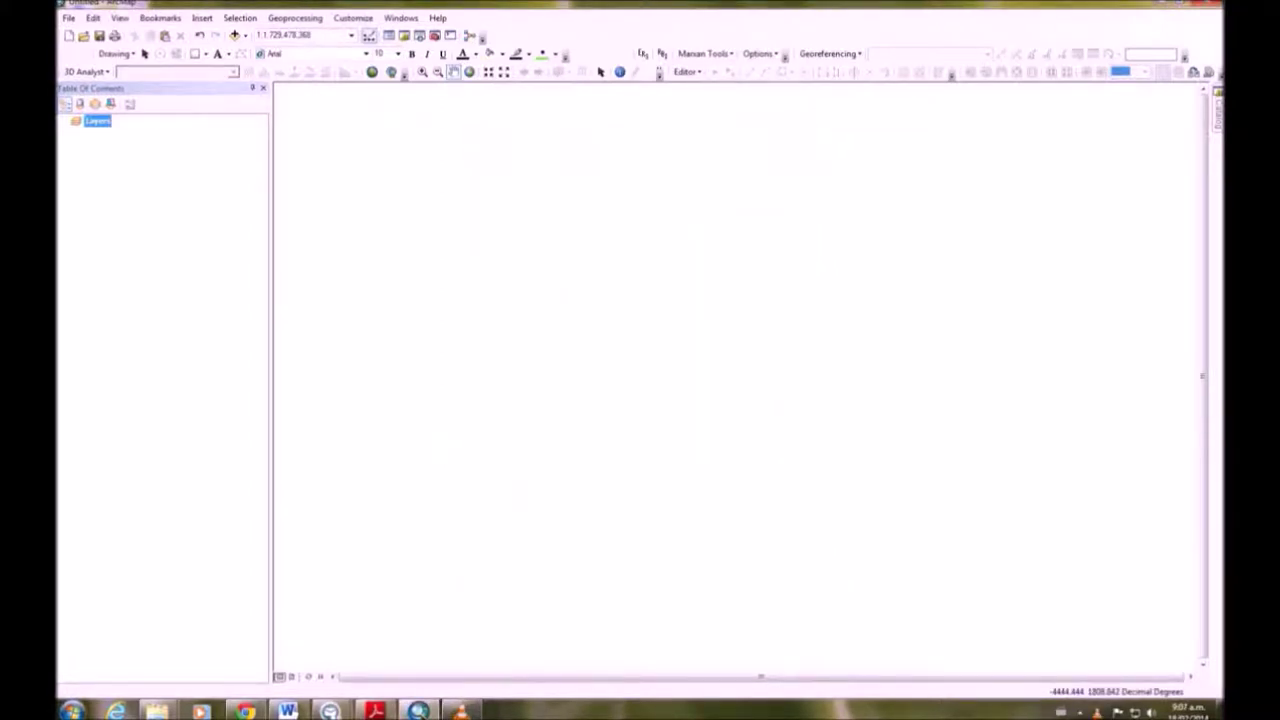
# - Add the nzcoast_nztm.shp shapefile from the GISDATA\Coastline folder to the map
pyautogui.click(244, 35)
pyautogui.click(270, 51)
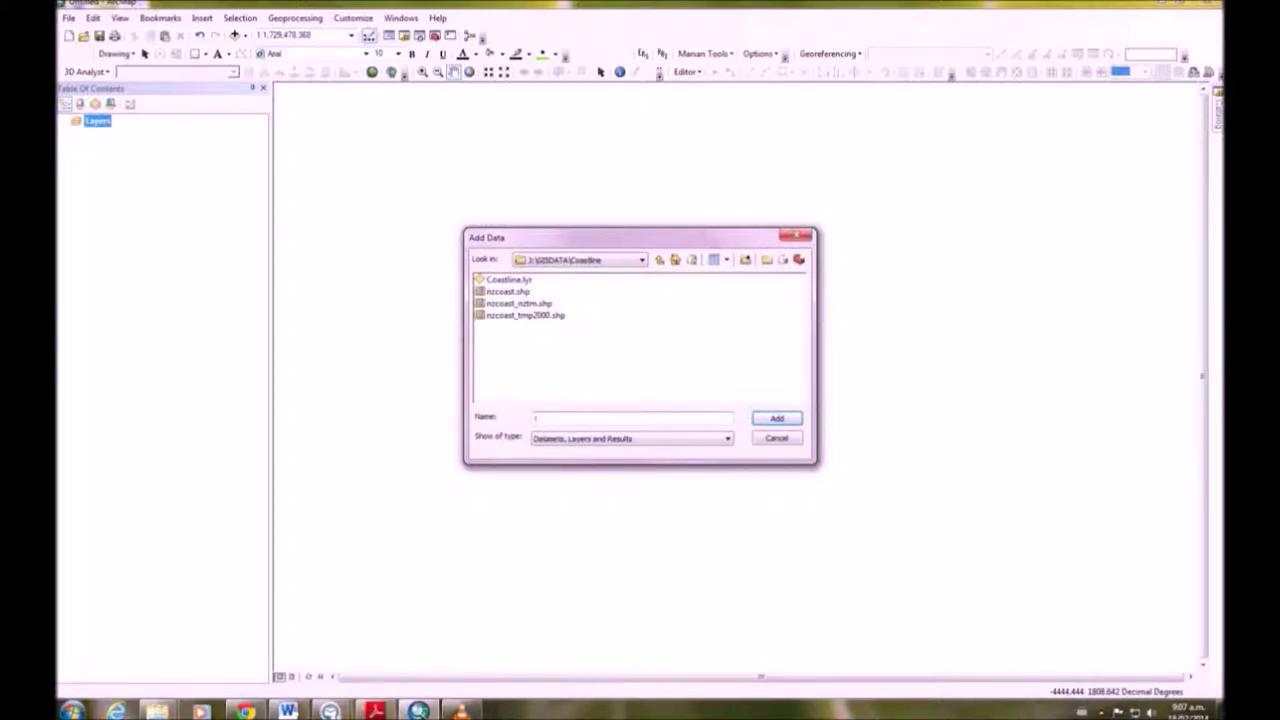
pyautogui.click(519, 303)
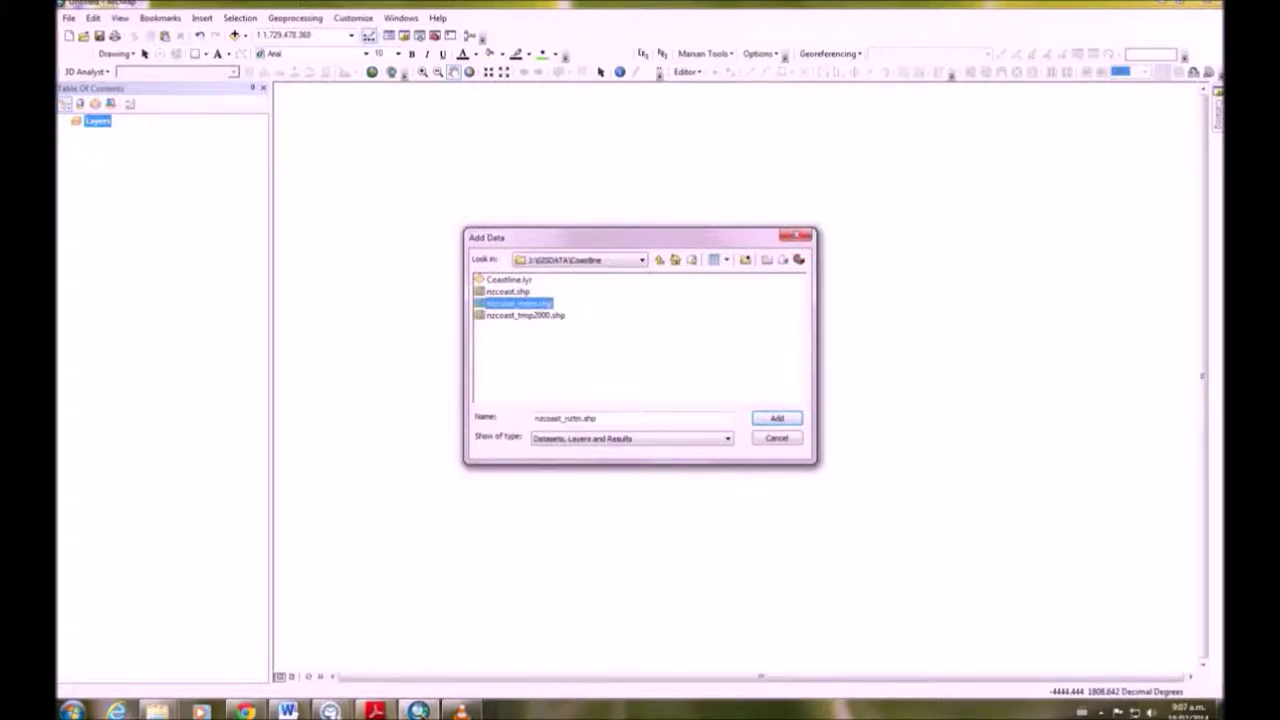
pyautogui.click(776, 418)
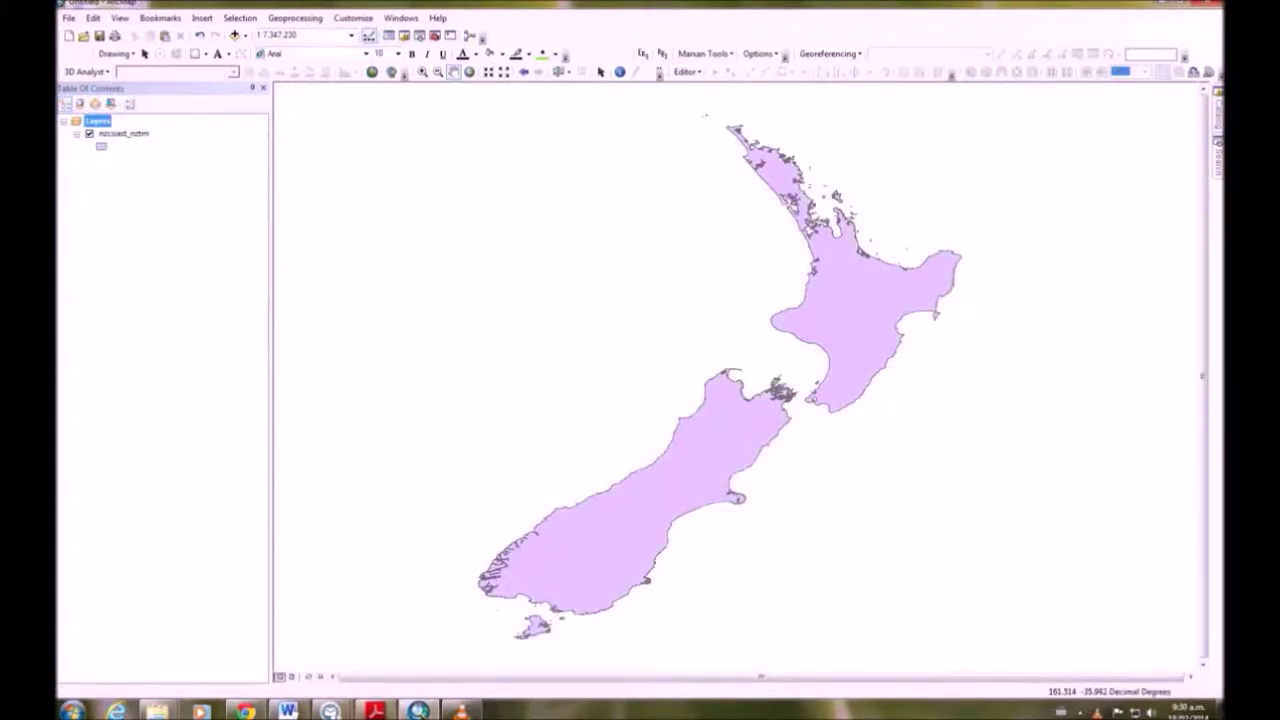
# - Set the data frame's geographic transformation from GCS_NZGD_2000 into GCS_WGS_1984 to NZGD_2000_To_WGS_1984_1 and apply it
pyautogui.rightClick(105, 122)
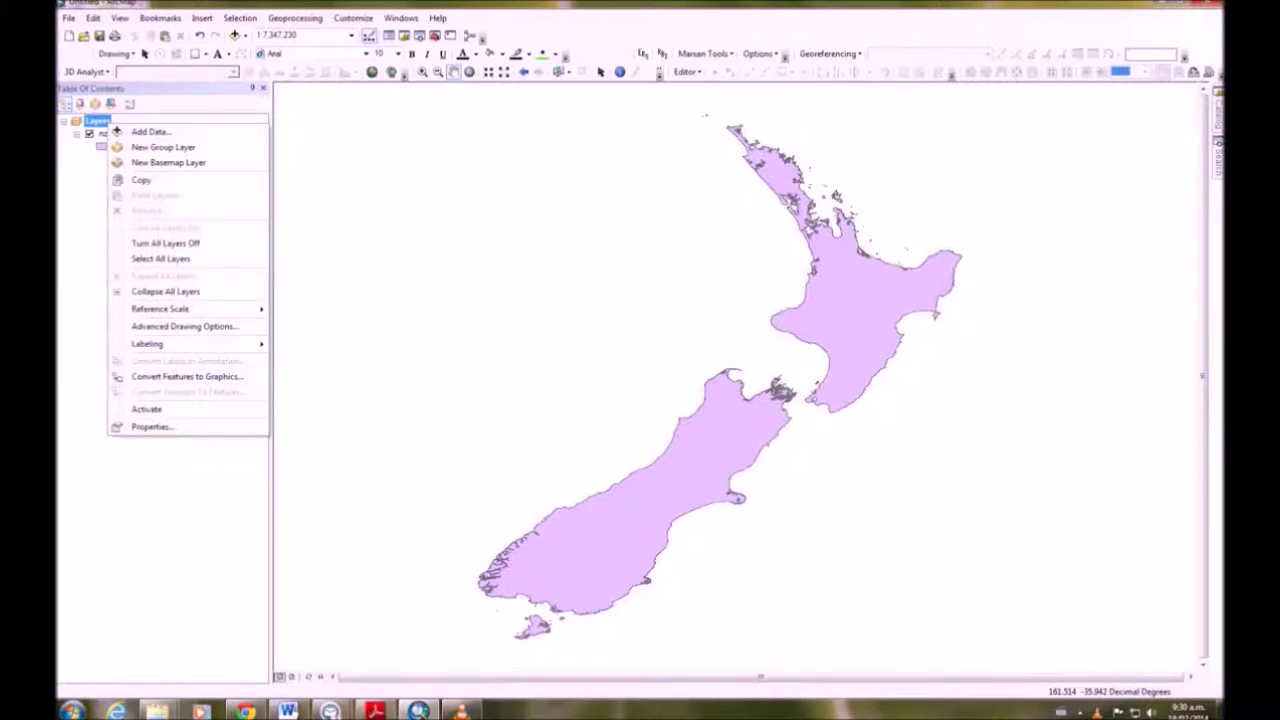
pyautogui.click(150, 427)
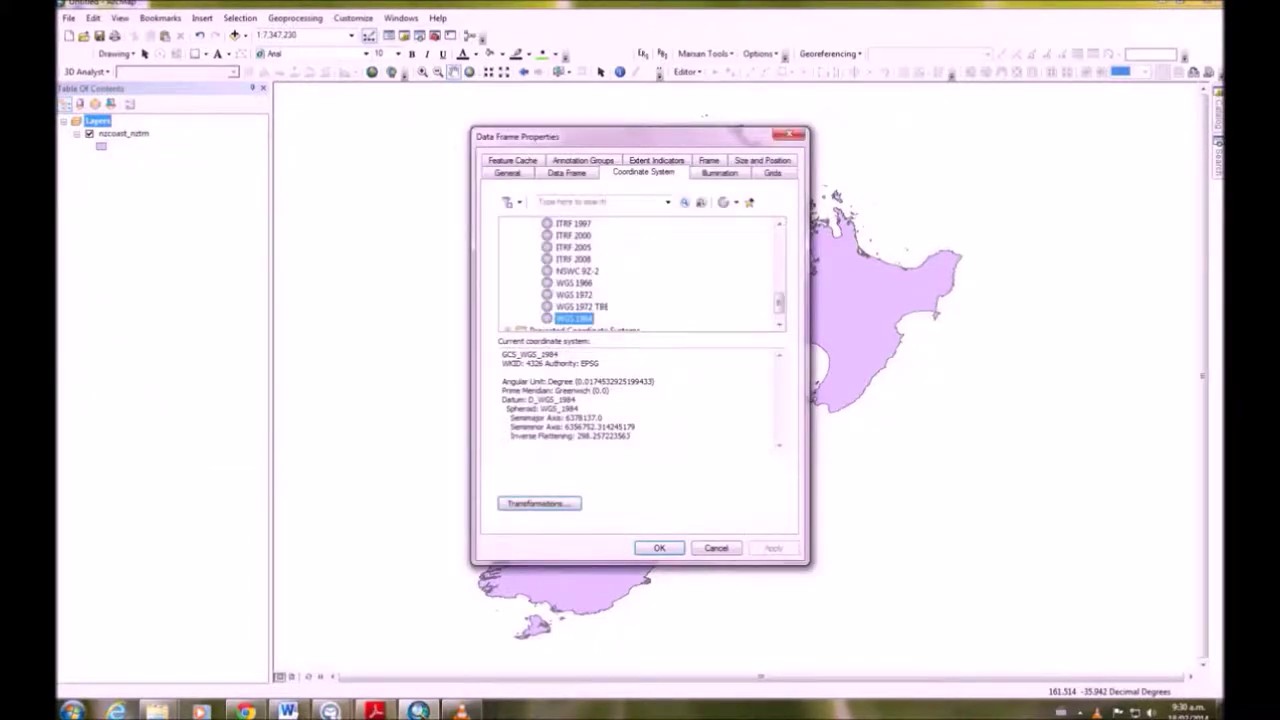
pyautogui.click(539, 503)
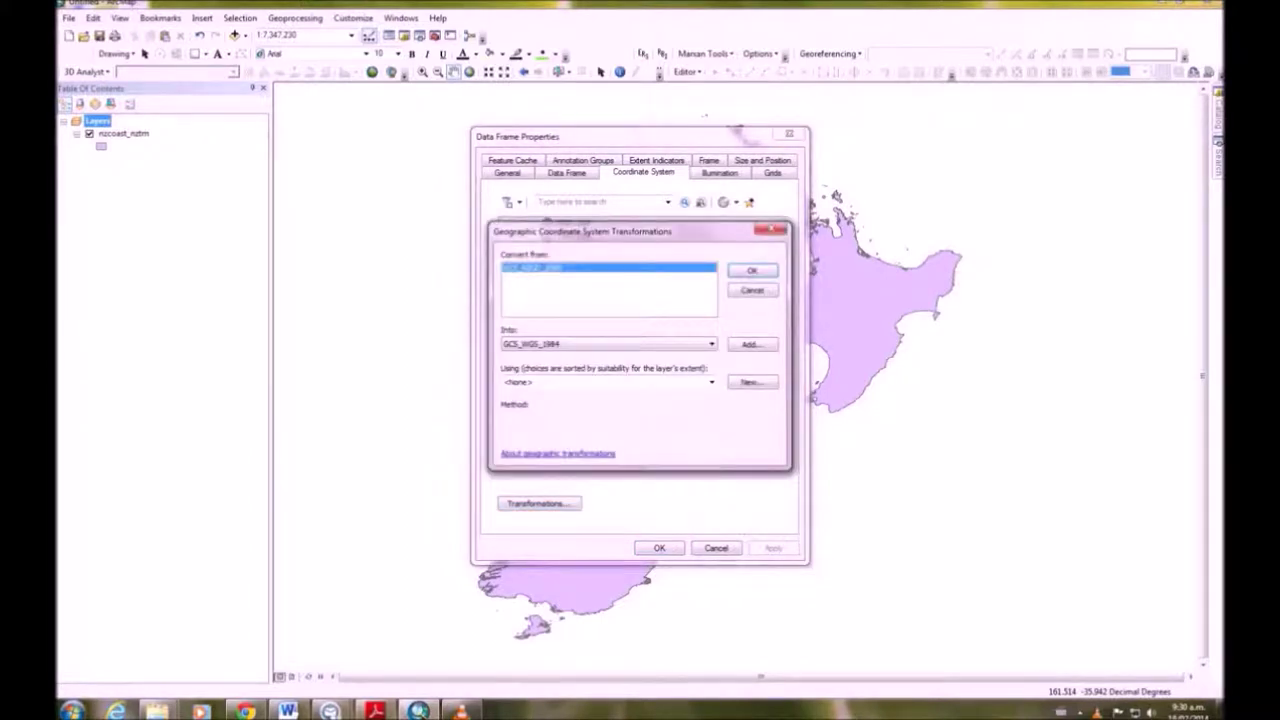
pyautogui.click(711, 382)
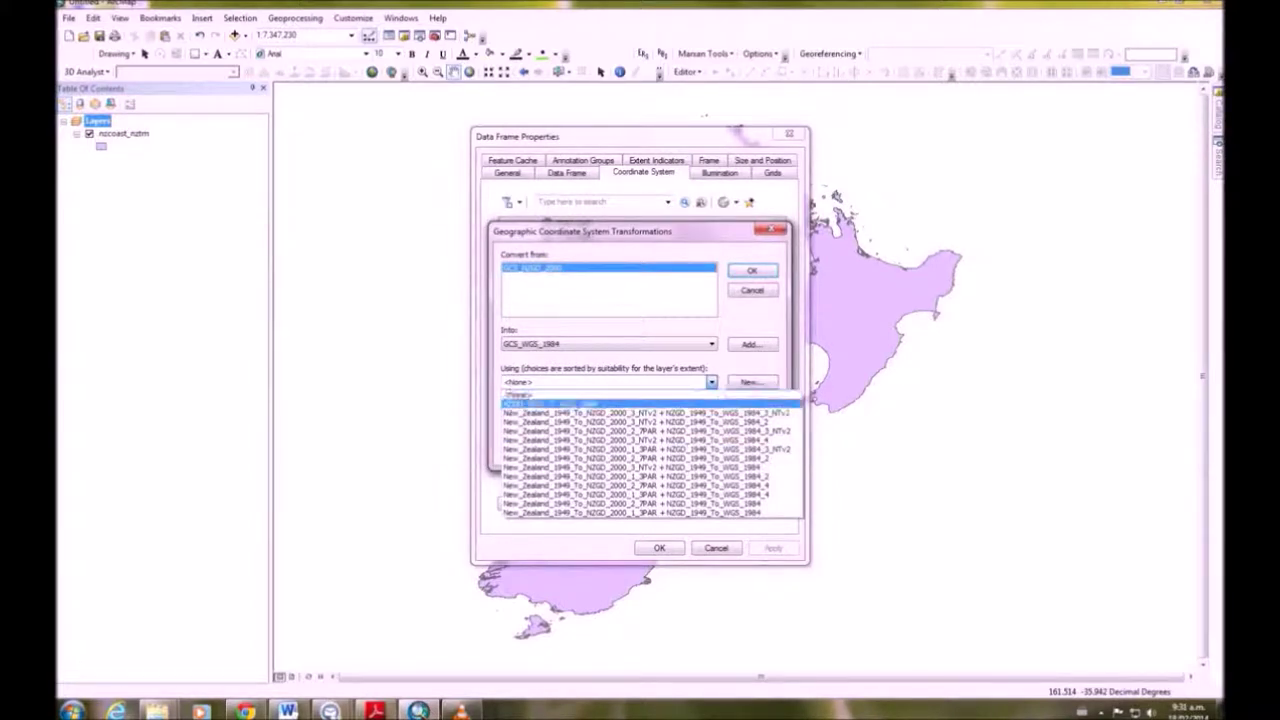
pyautogui.click(600, 403)
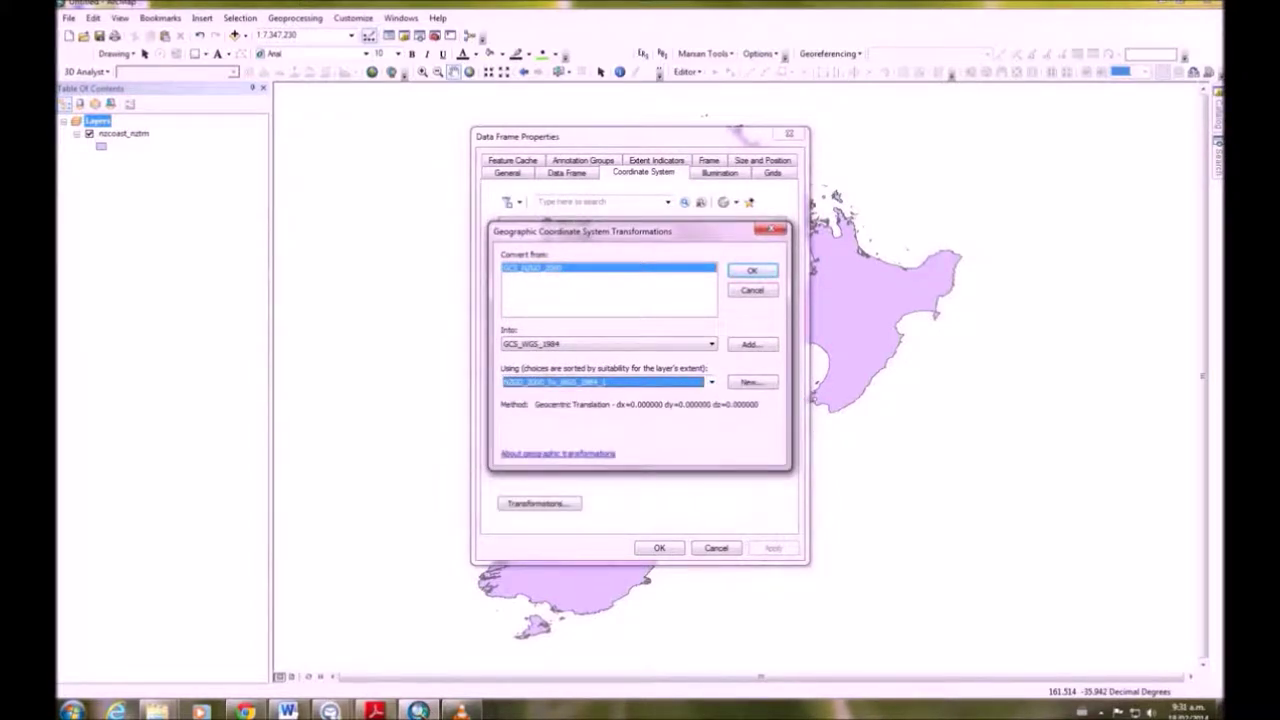
pyautogui.click(752, 270)
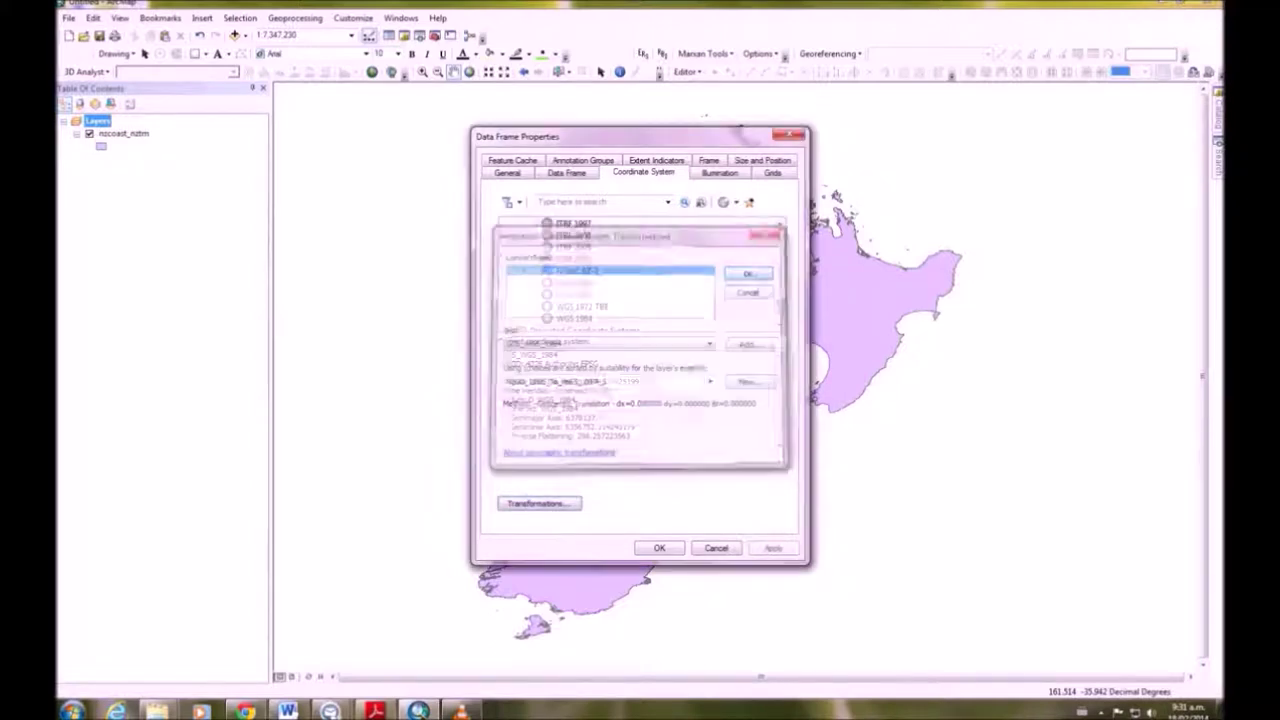
pyautogui.click(772, 548)
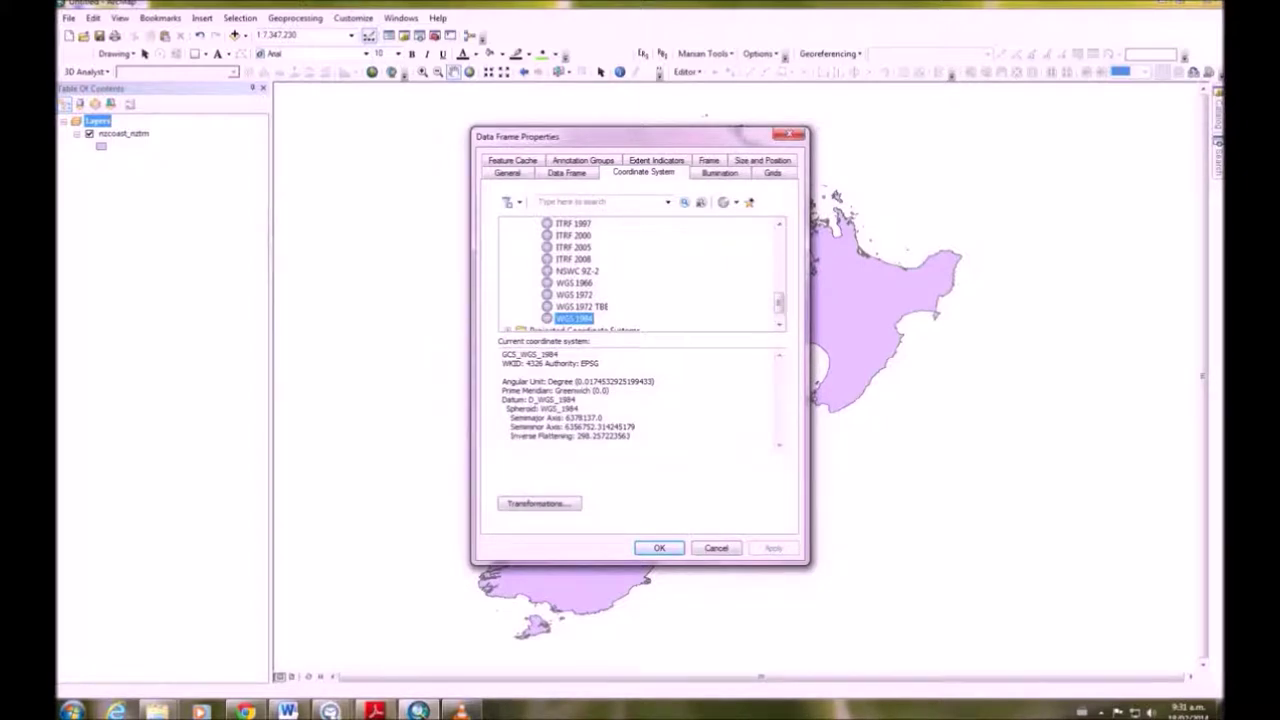
pyautogui.press('Return')
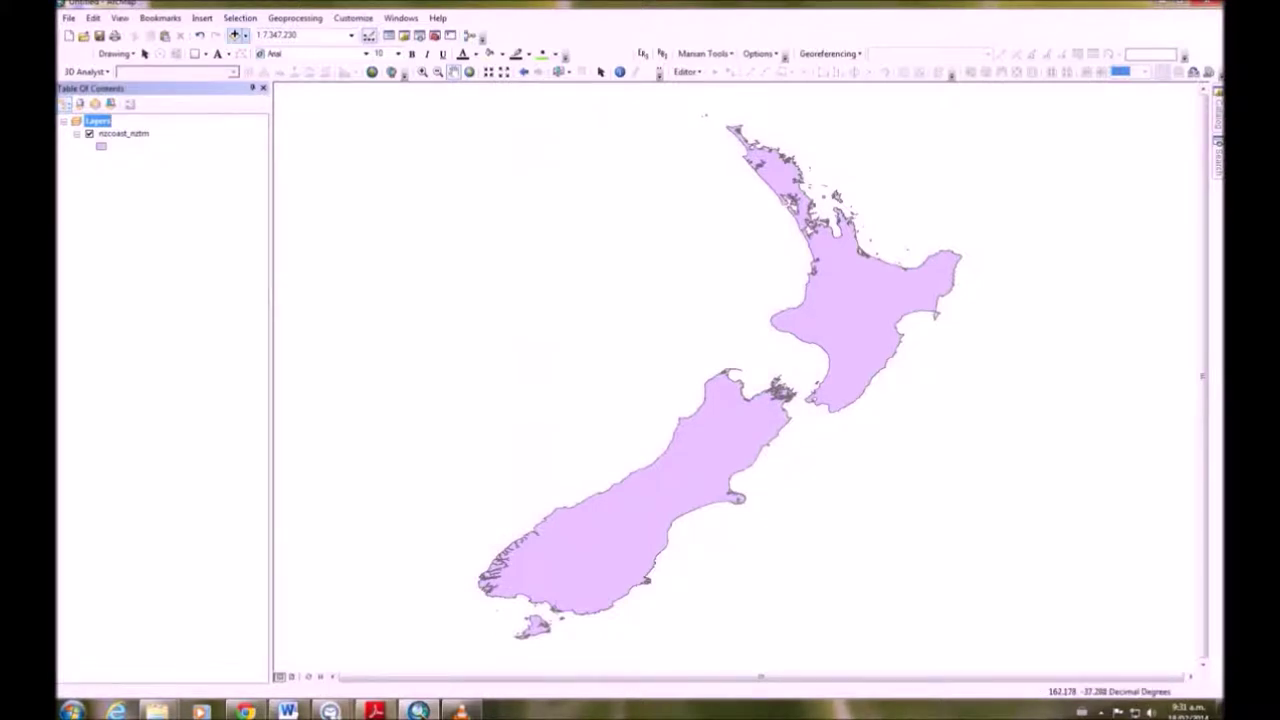
# - Add all the Bioclim rasters in the bio_411_tif folder, bio1_411.tif through bio9_411.tif, to the map
pyautogui.click(245, 35)
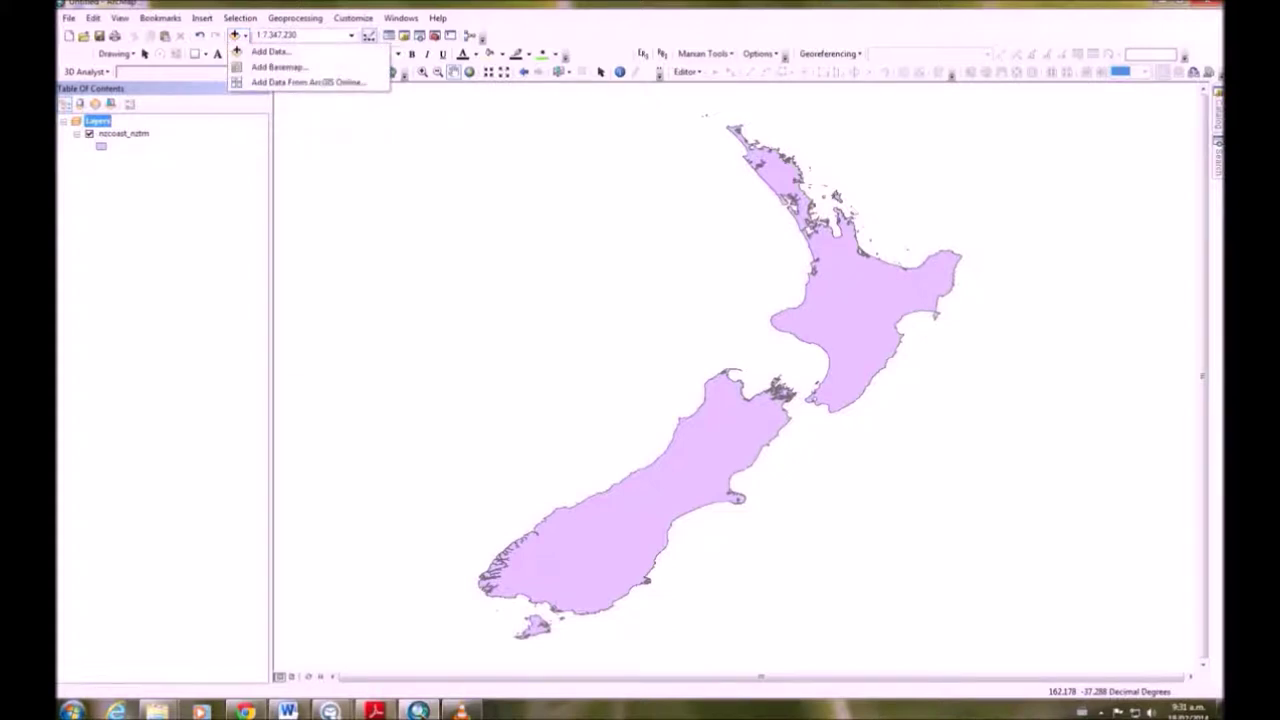
pyautogui.click(262, 51)
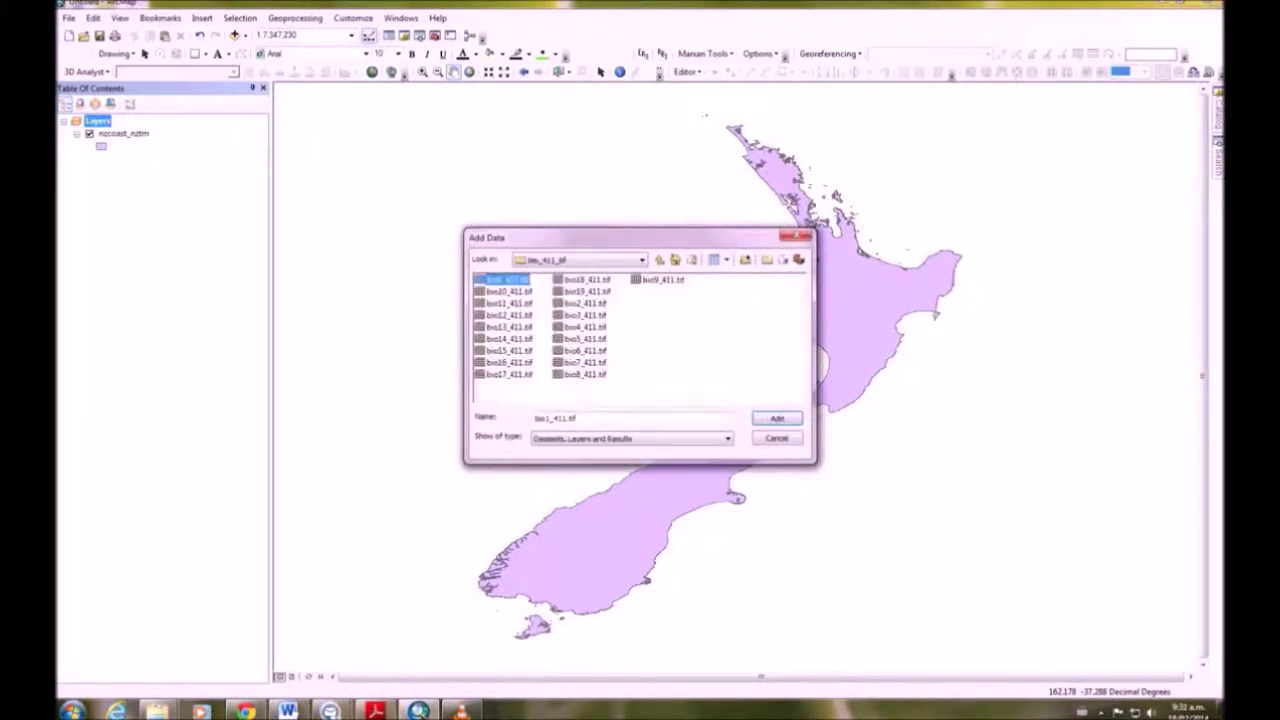
pyautogui.keyDown('shift'); pyautogui.click(658, 280); pyautogui.keyUp('shift')
pyautogui.click(777, 418)
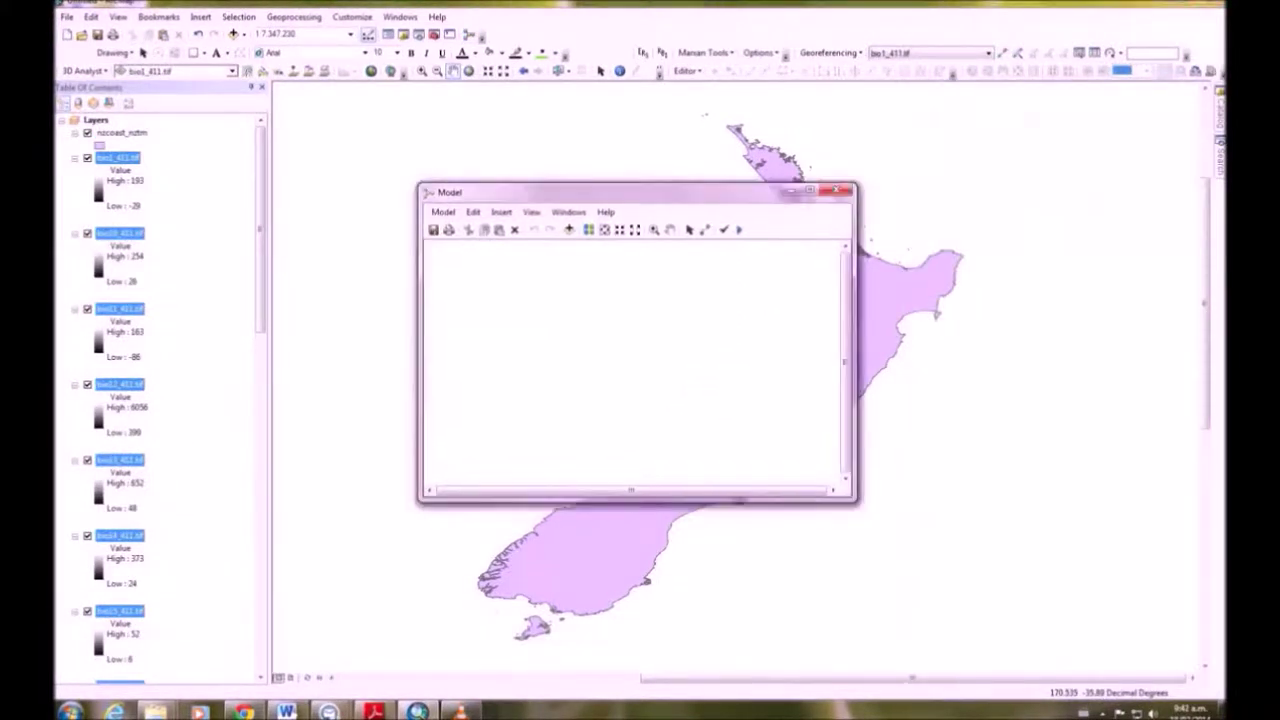
# - Find the Define Projection (Data Management) tool and place it in the empty model
pyautogui.moveTo(640, 192); pyautogui.dragTo(598, 137)
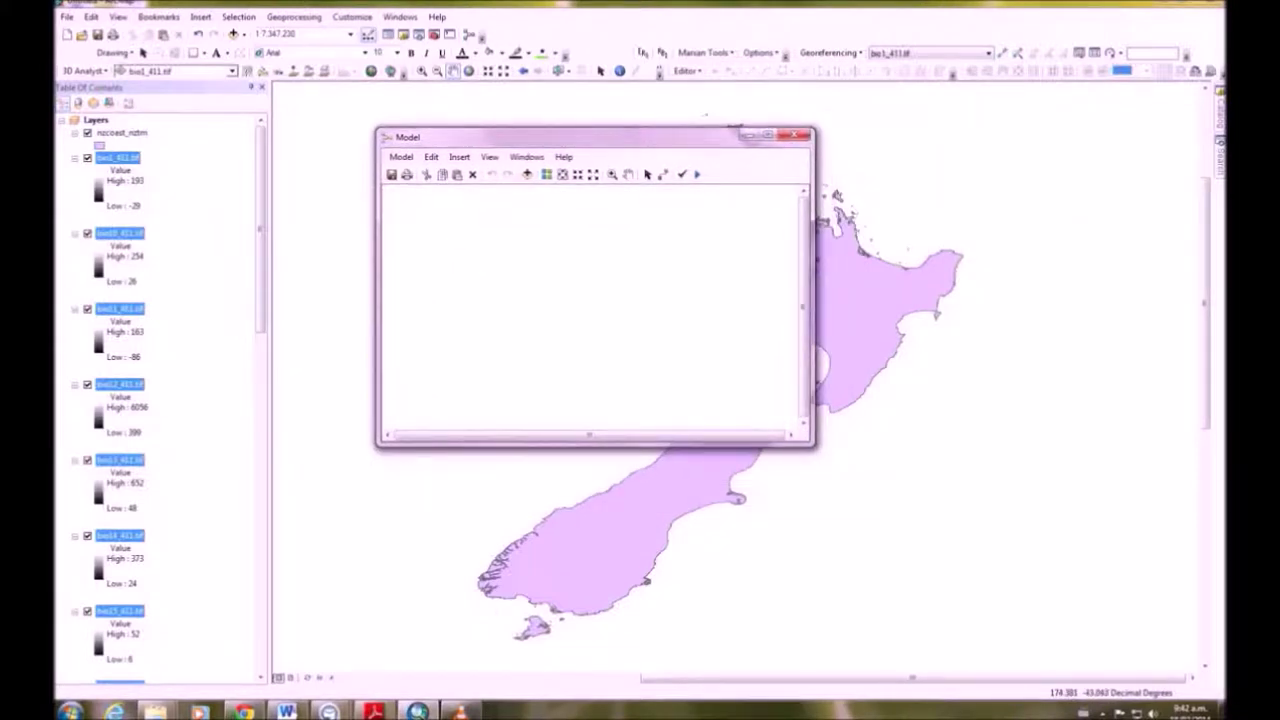
pyautogui.click(1219, 155)
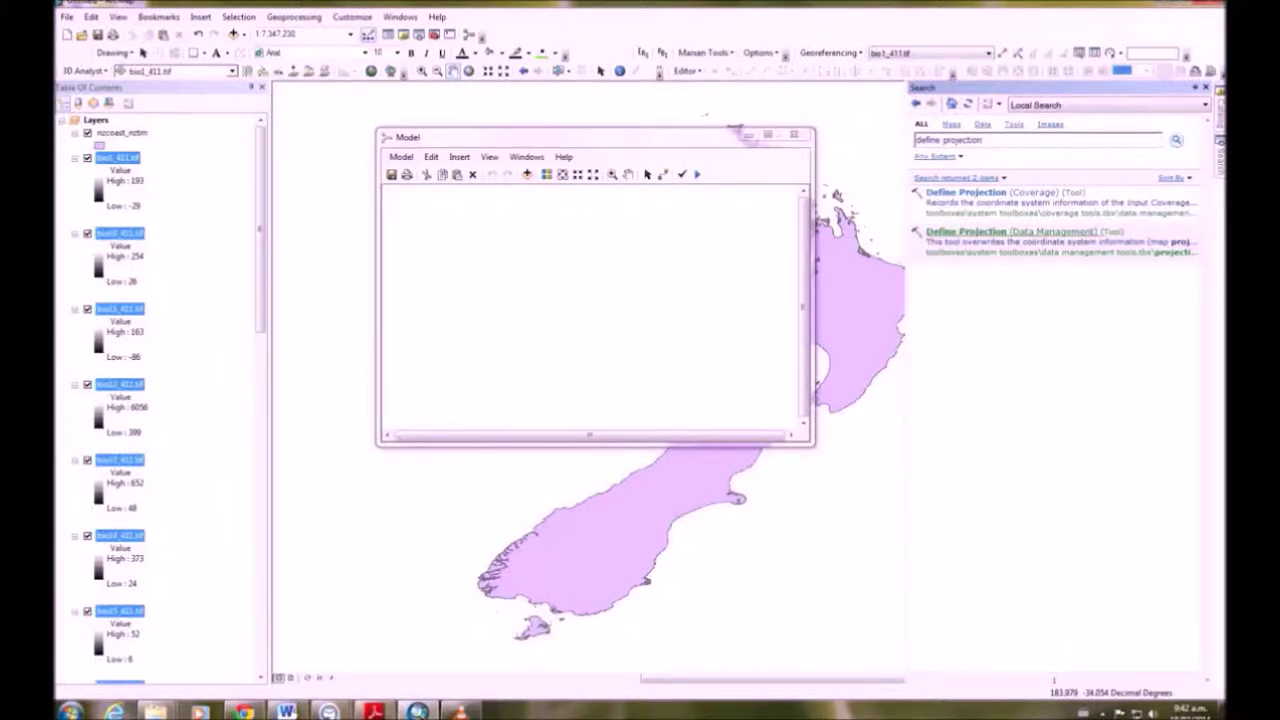
pyautogui.moveTo(737, 130); pyautogui.dragTo(587, 258)
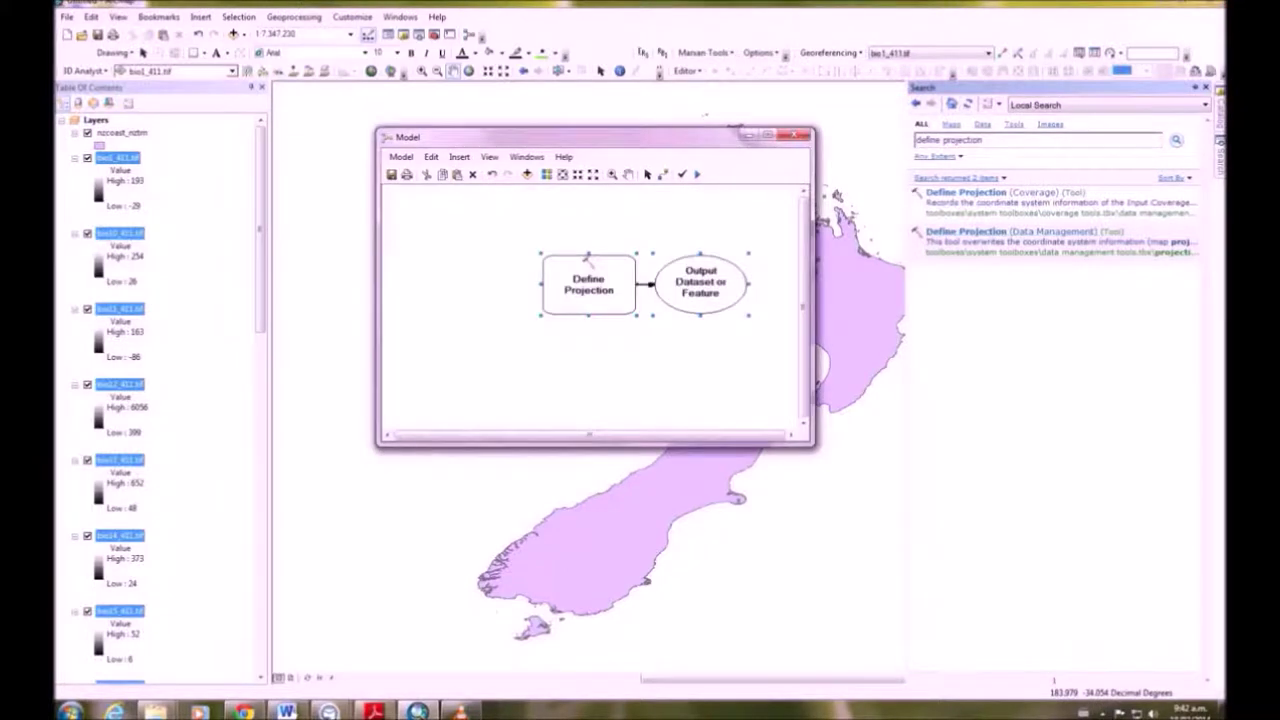
# - Expose Define Projection's Input Dataset or Feature Class parameter as a model variable and enlarge the model window
pyautogui.rightClick(589, 284)
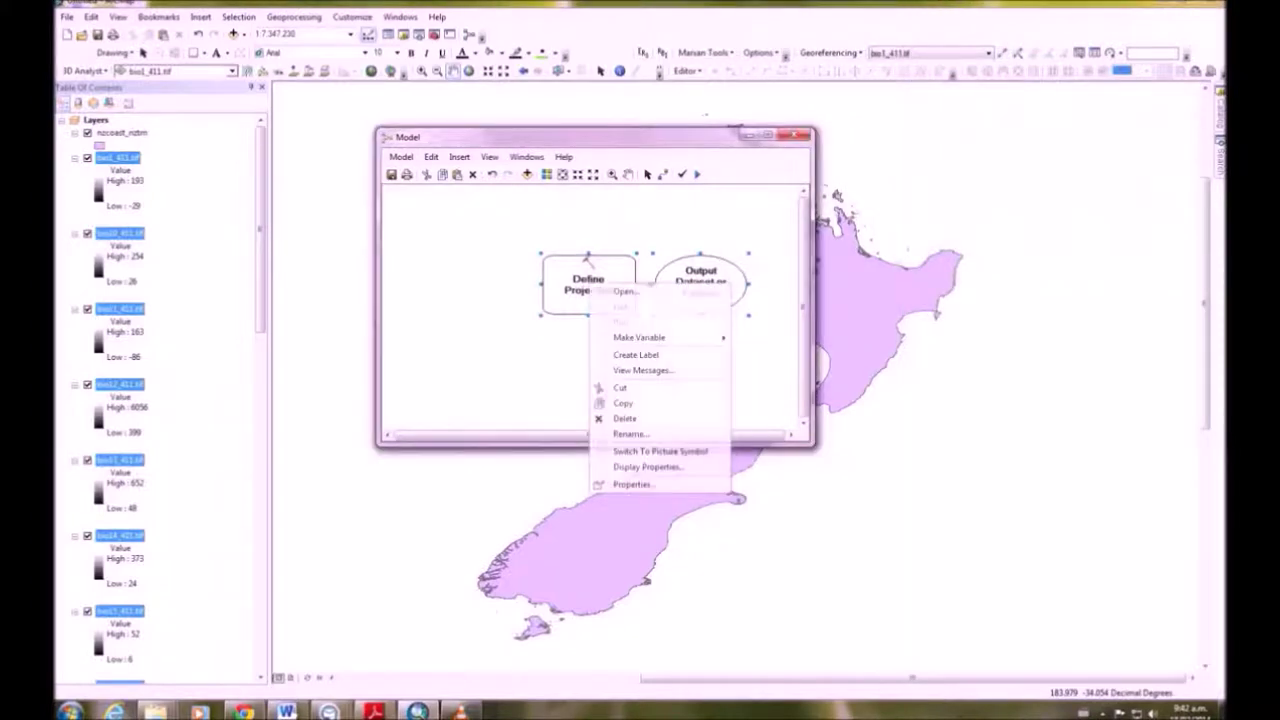
pyautogui.moveTo(660, 337)
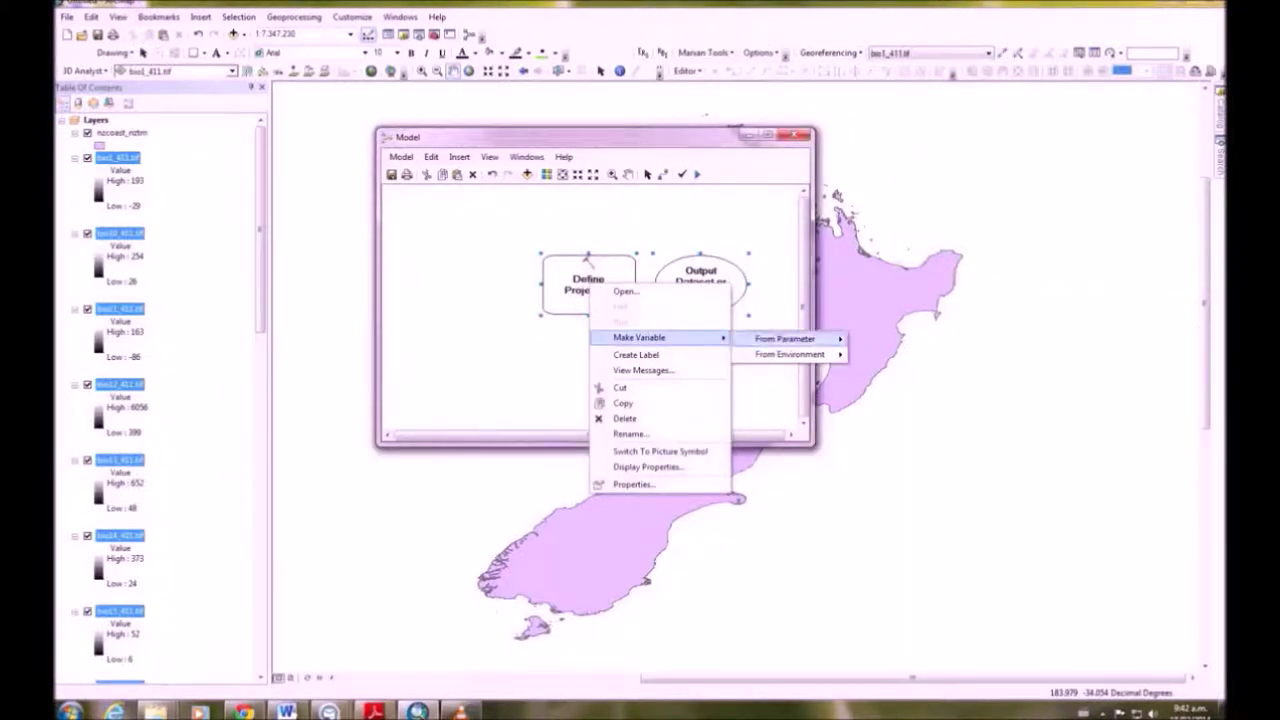
pyautogui.moveTo(785, 339)
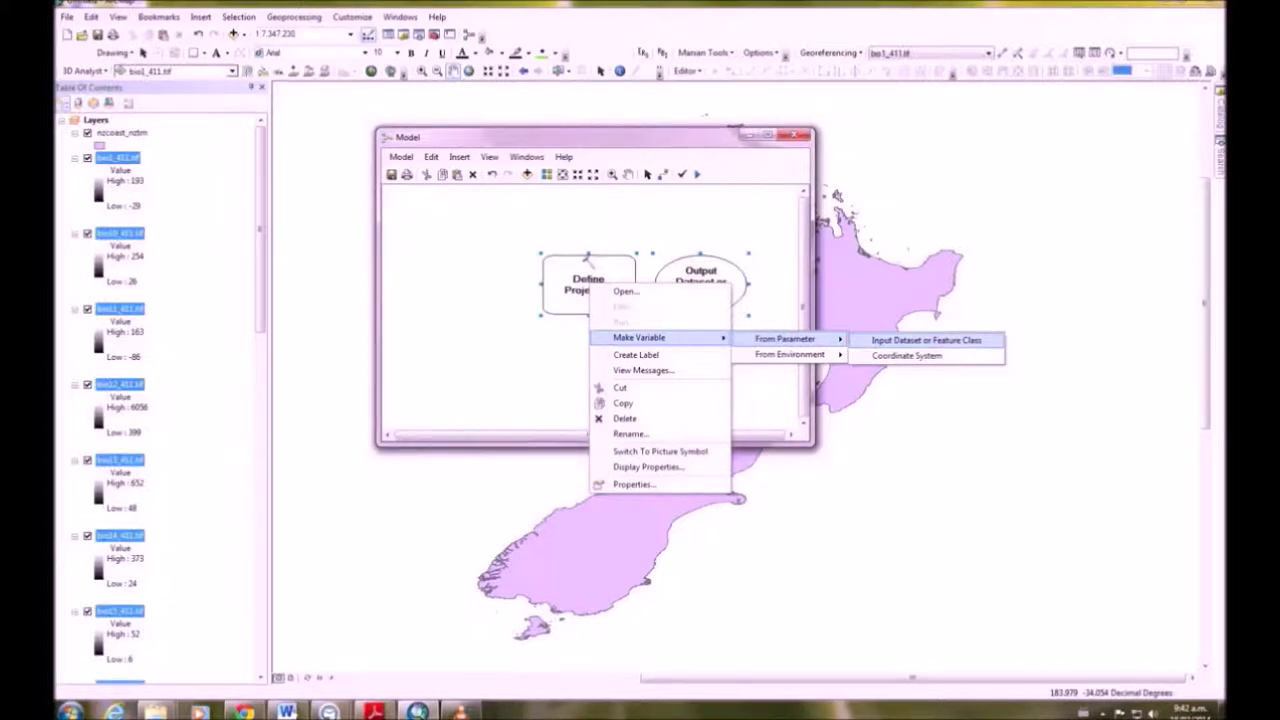
pyautogui.click(926, 340)
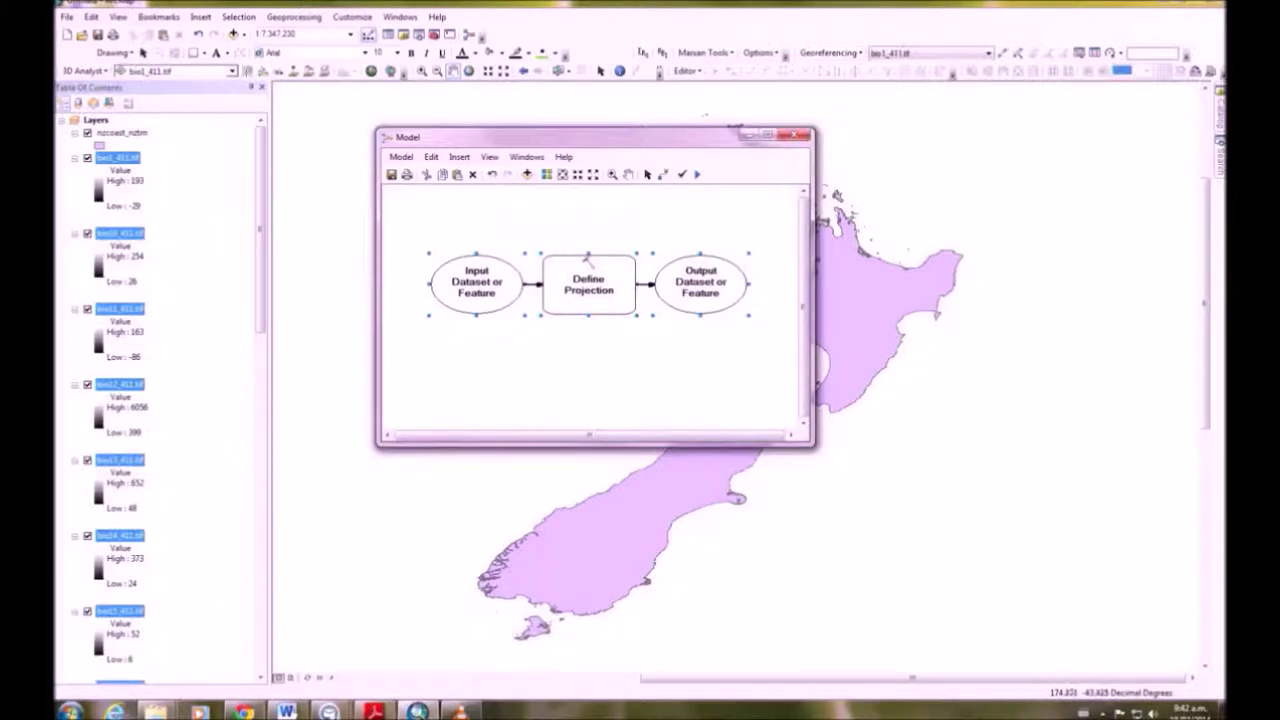
pyautogui.moveTo(814, 445); pyautogui.dragTo(1000, 497)
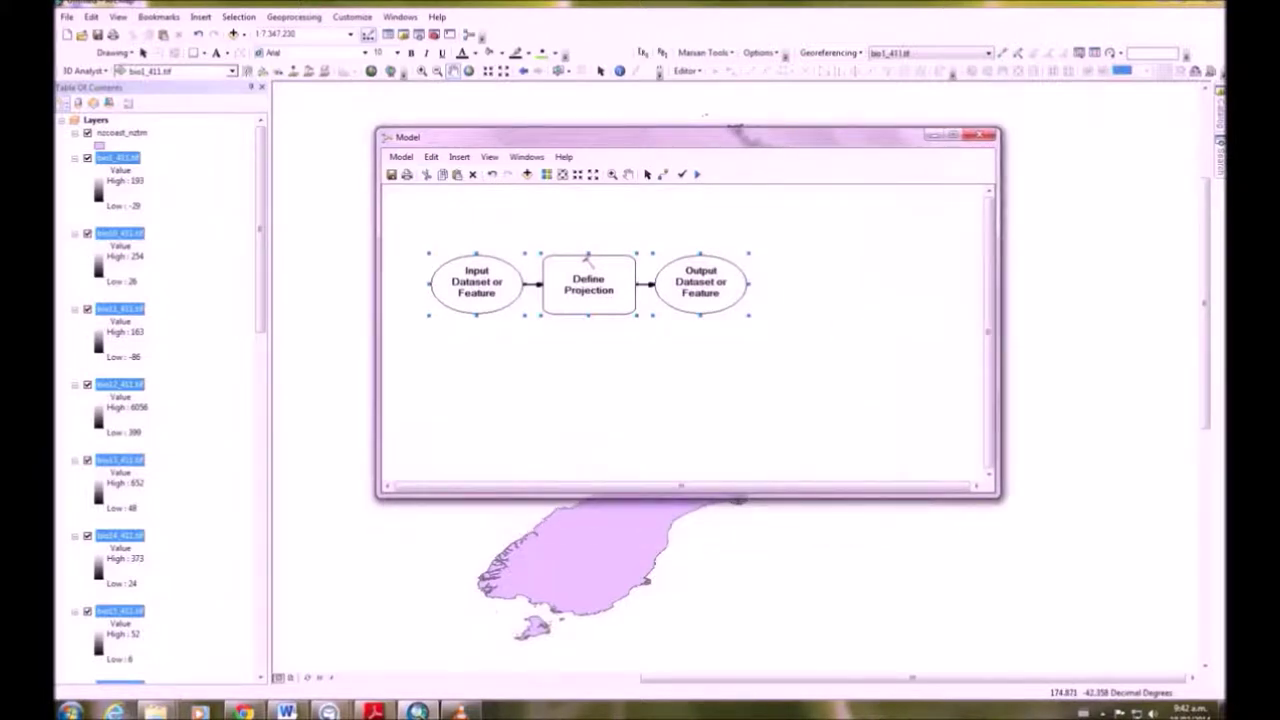
pyautogui.moveTo(377, 310); pyautogui.dragTo(340, 310)
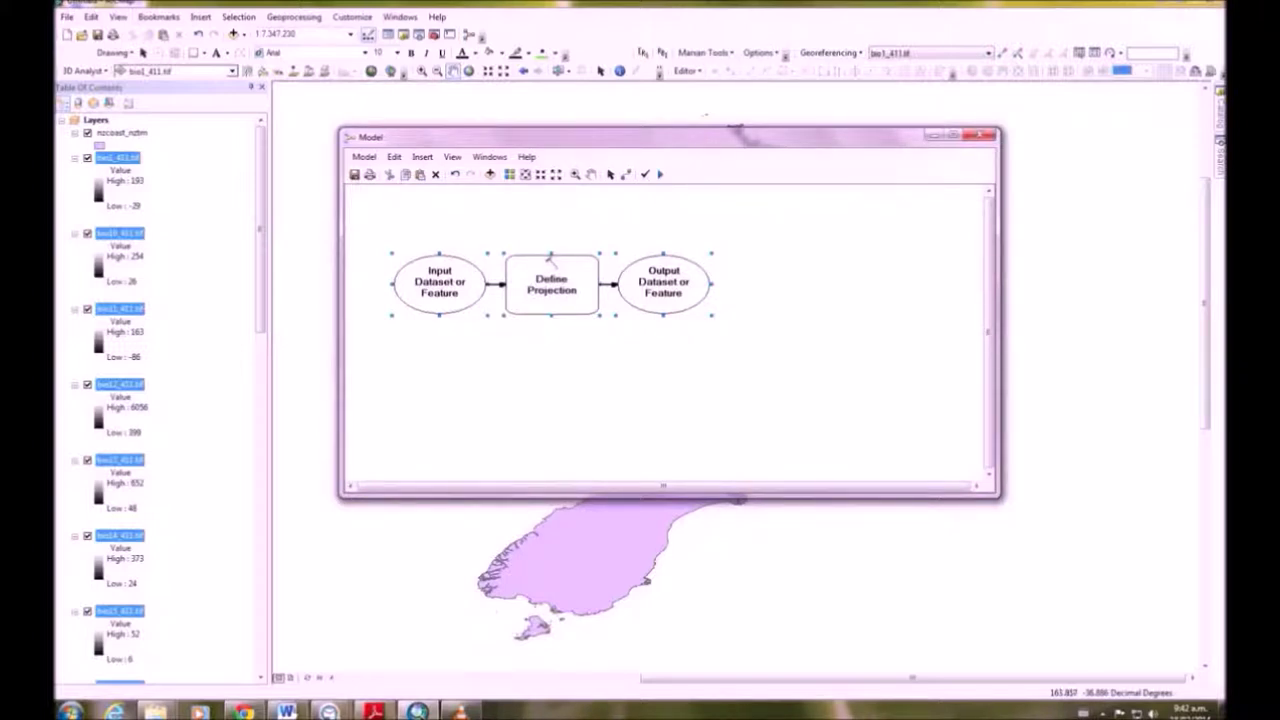
# - Give the input dataset variable a list of datasets and expose Define Projection's Coordinate System parameter as a variable
pyautogui.doubleClick(549, 259)
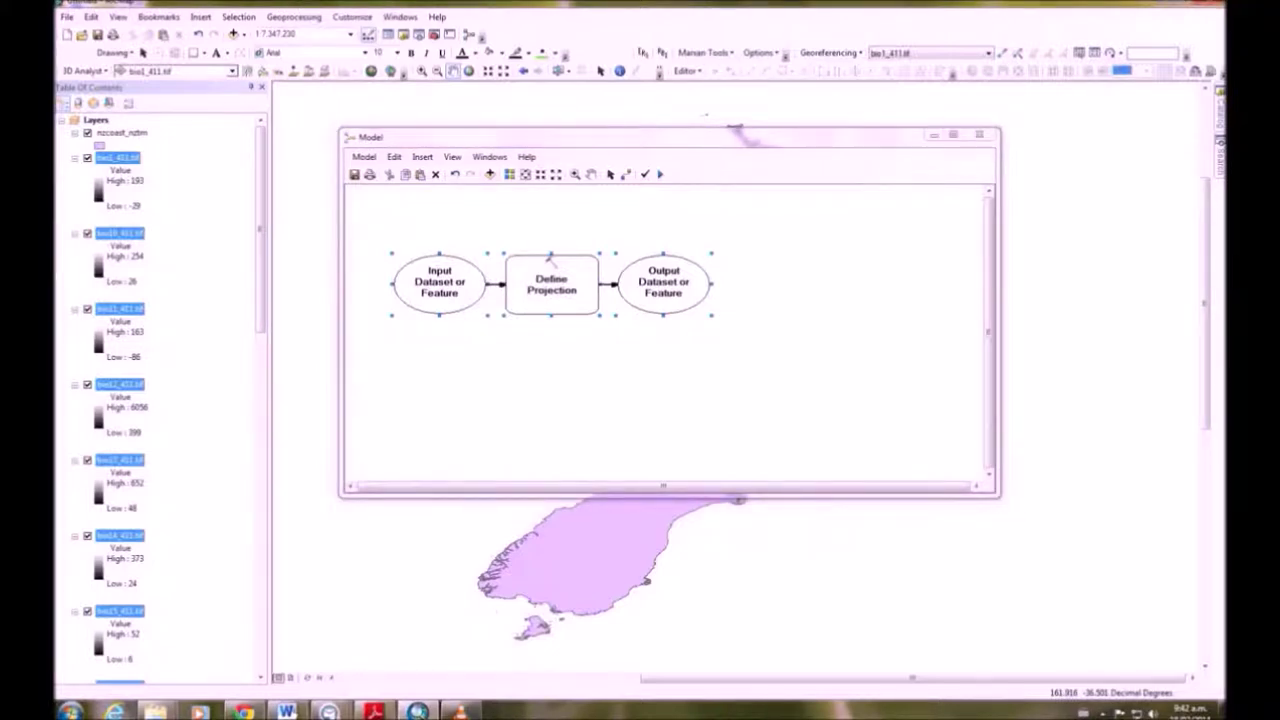
pyautogui.rightClick(551, 262)
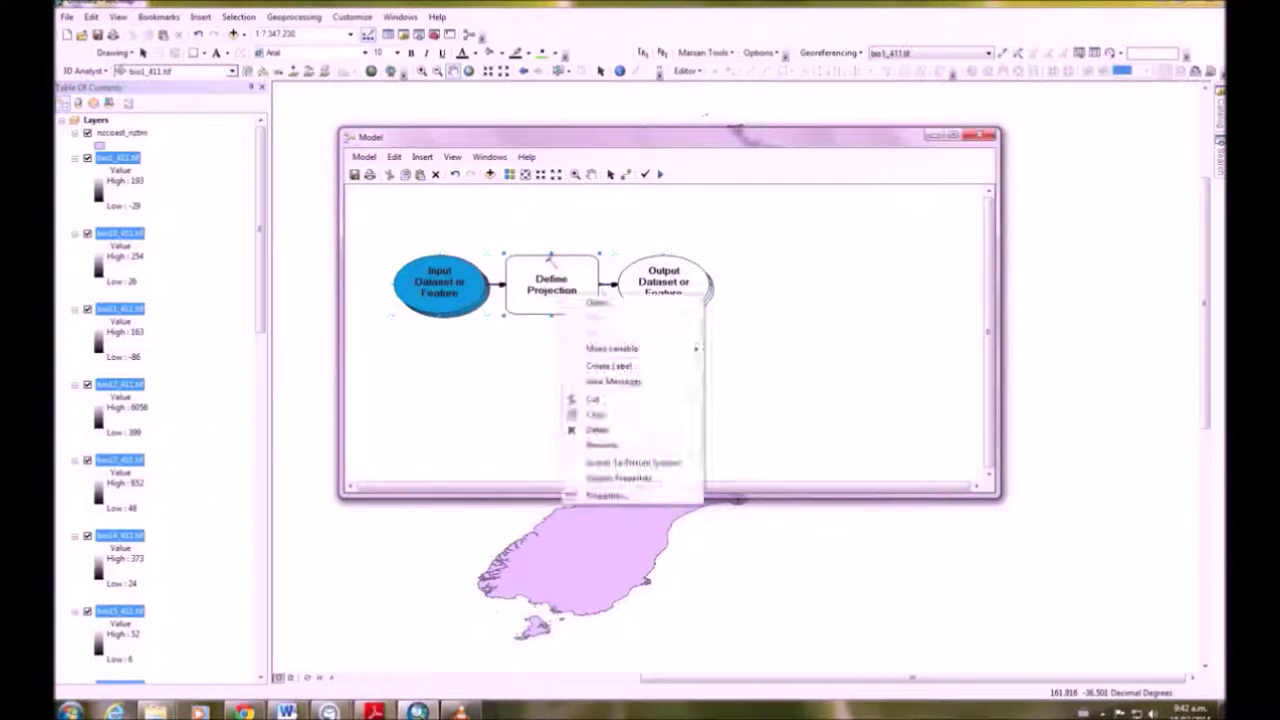
pyautogui.moveTo(611, 348)
pyautogui.moveTo(758, 350)
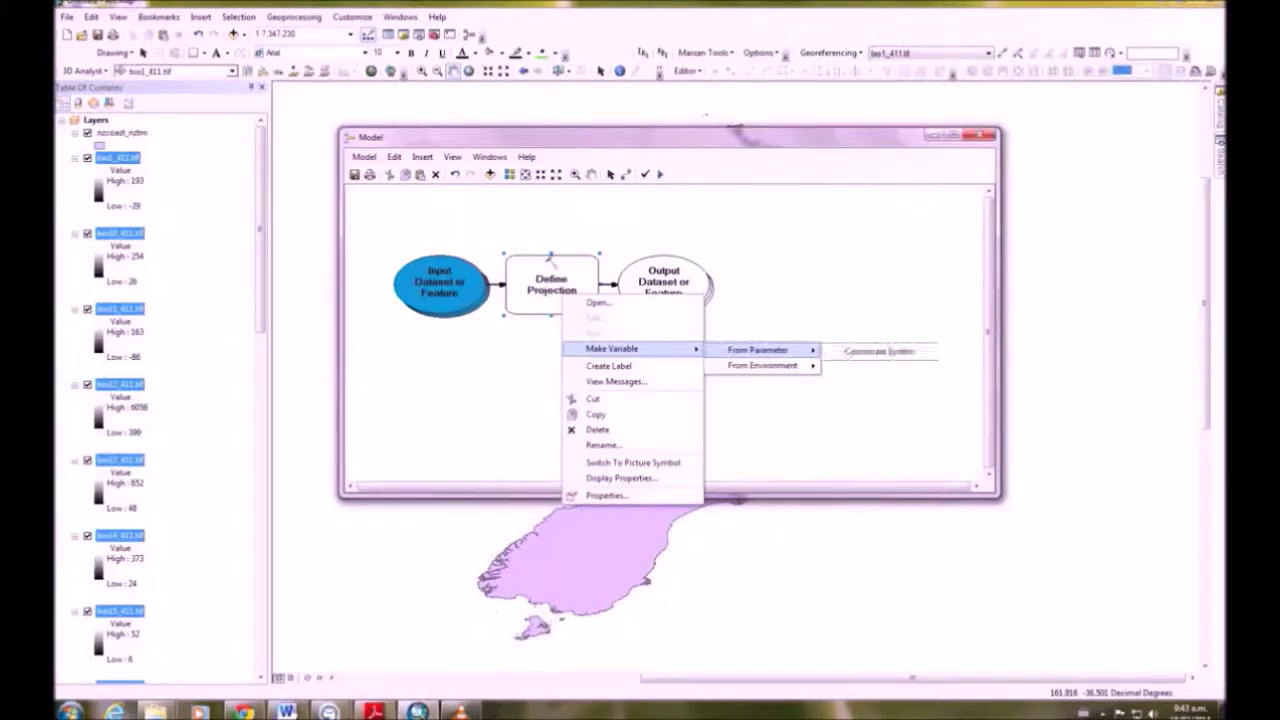
pyautogui.click(880, 351)
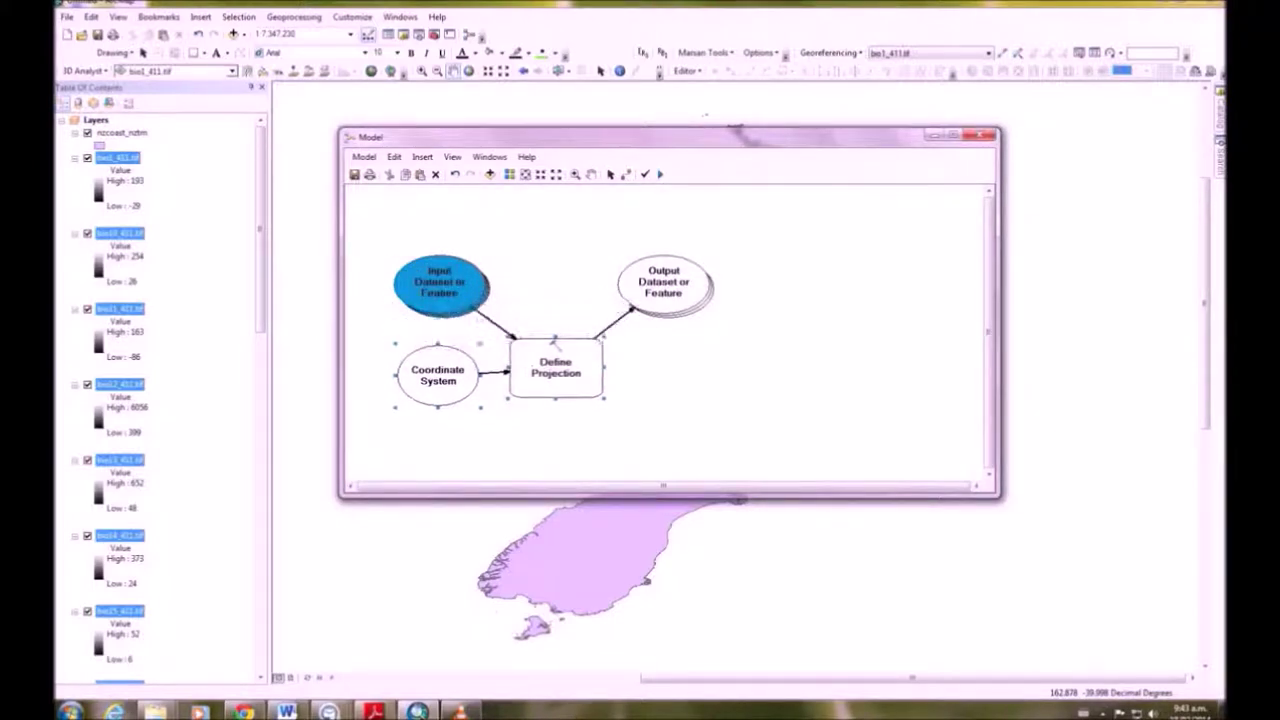
pyautogui.moveTo(555, 342); pyautogui.dragTo(555, 349)
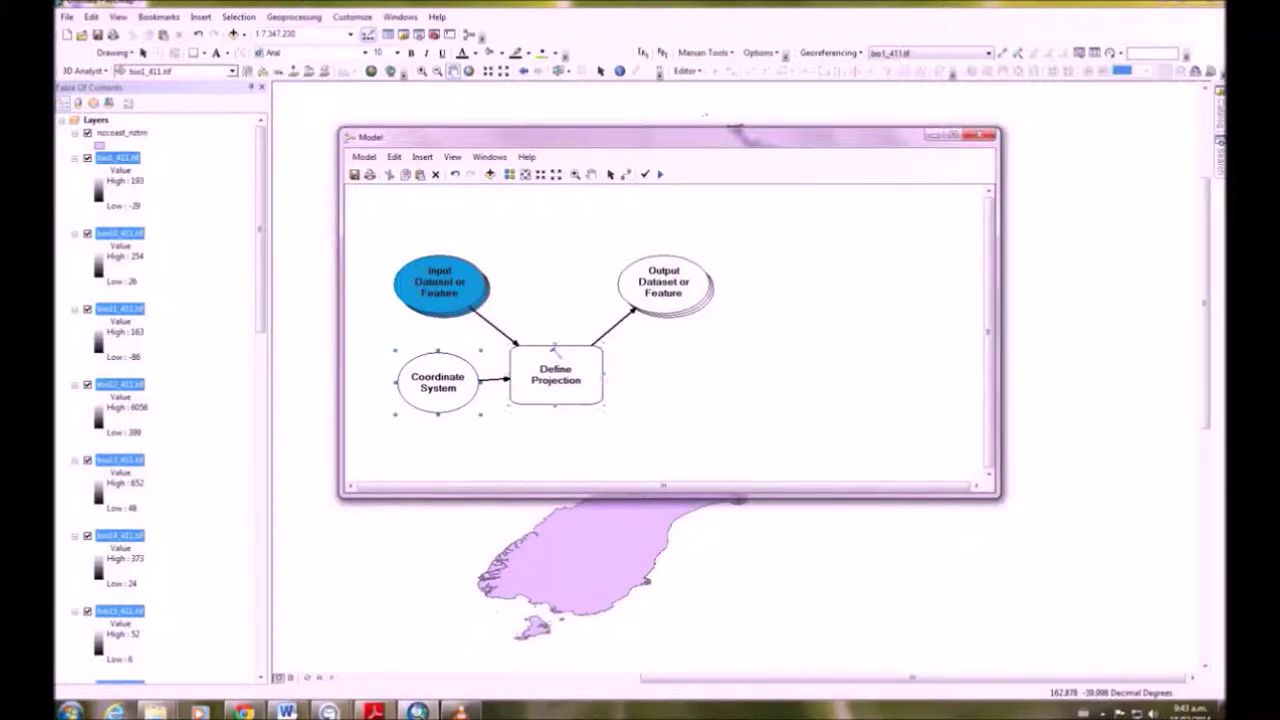
# - Set the model's Coordinate System variable to the WGS 1984 geographic coordinate system from the World group
pyautogui.doubleClick(438, 382)
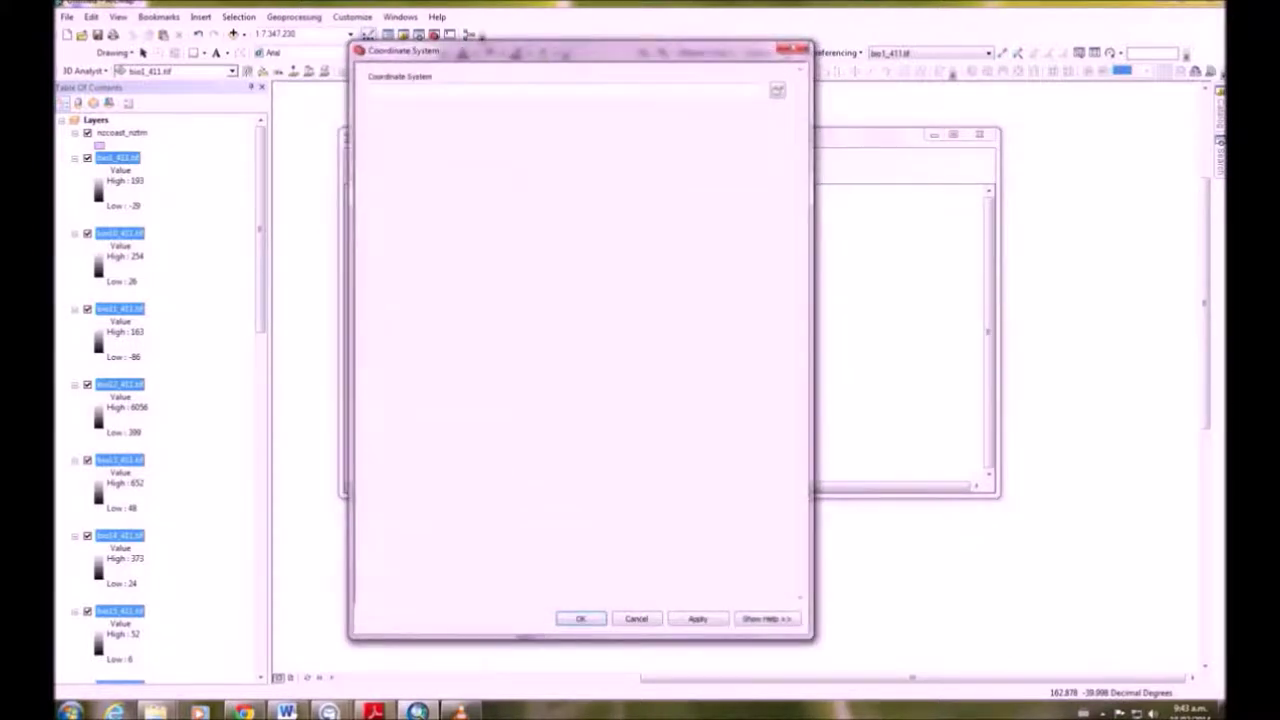
pyautogui.click(777, 90)
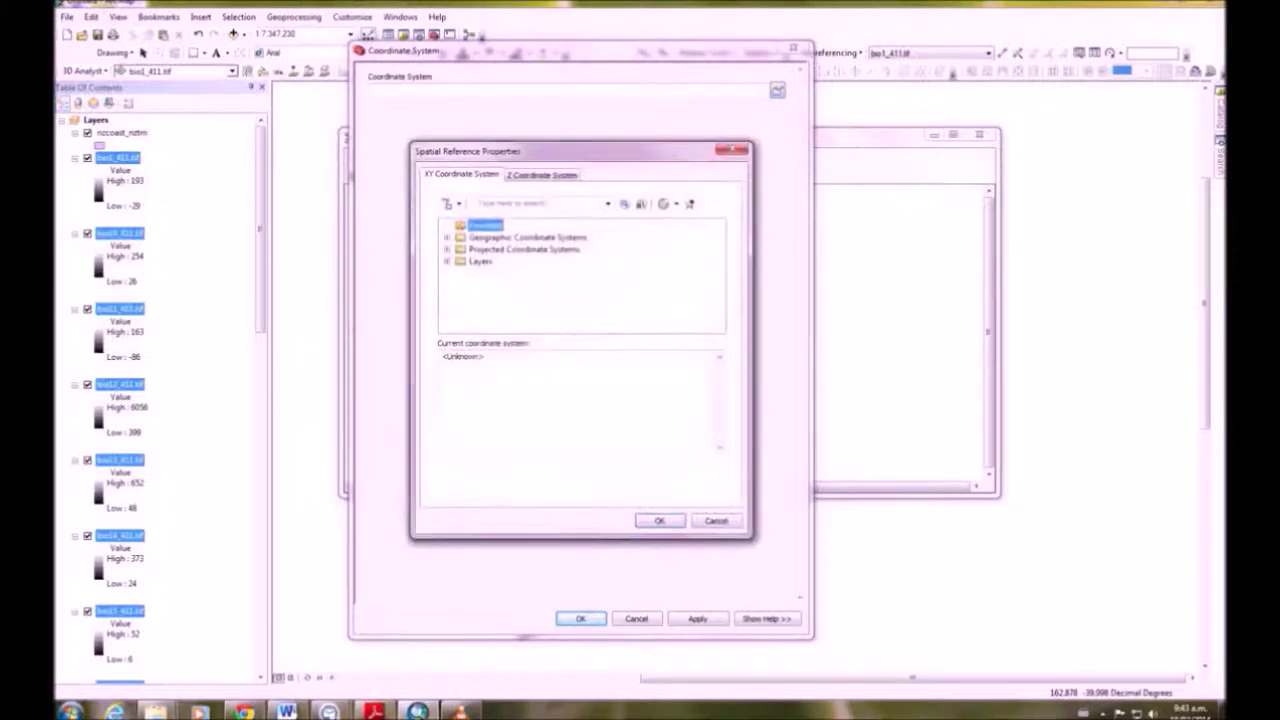
pyautogui.click(447, 237)
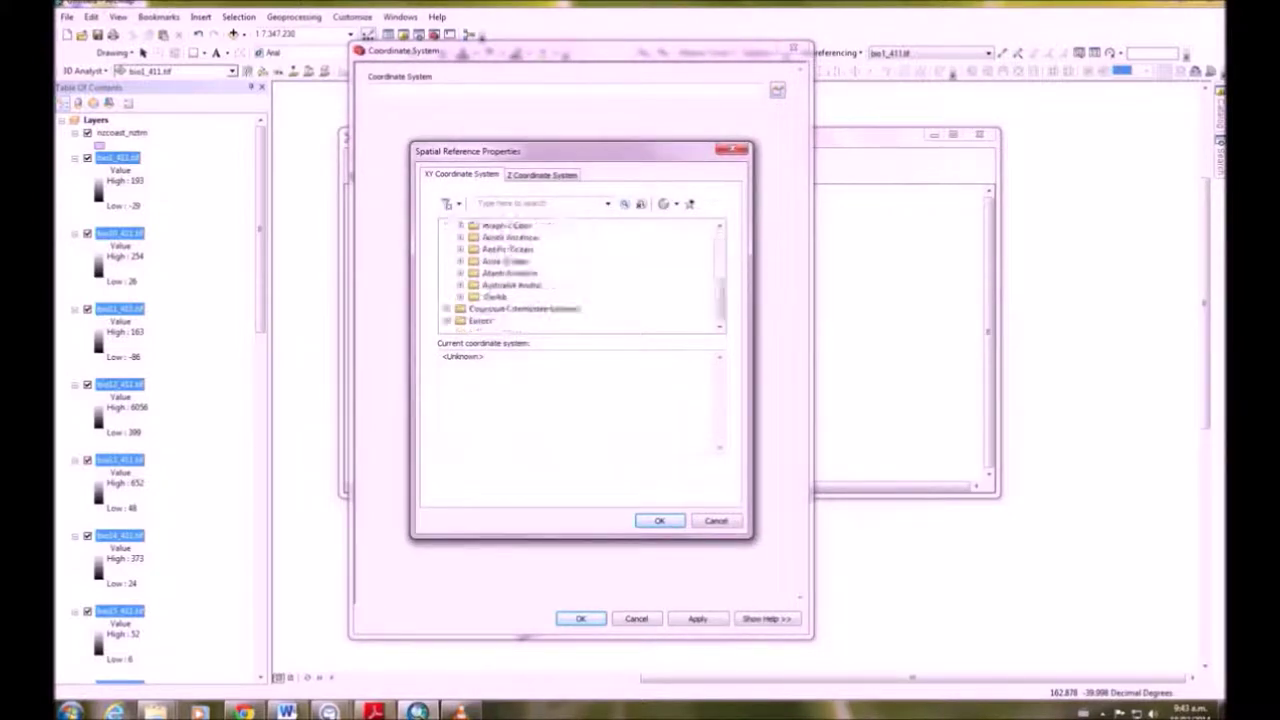
pyautogui.scroll(-3, 580, 275)
pyautogui.click(460, 297)
pyautogui.scroll(-3, 580, 275)
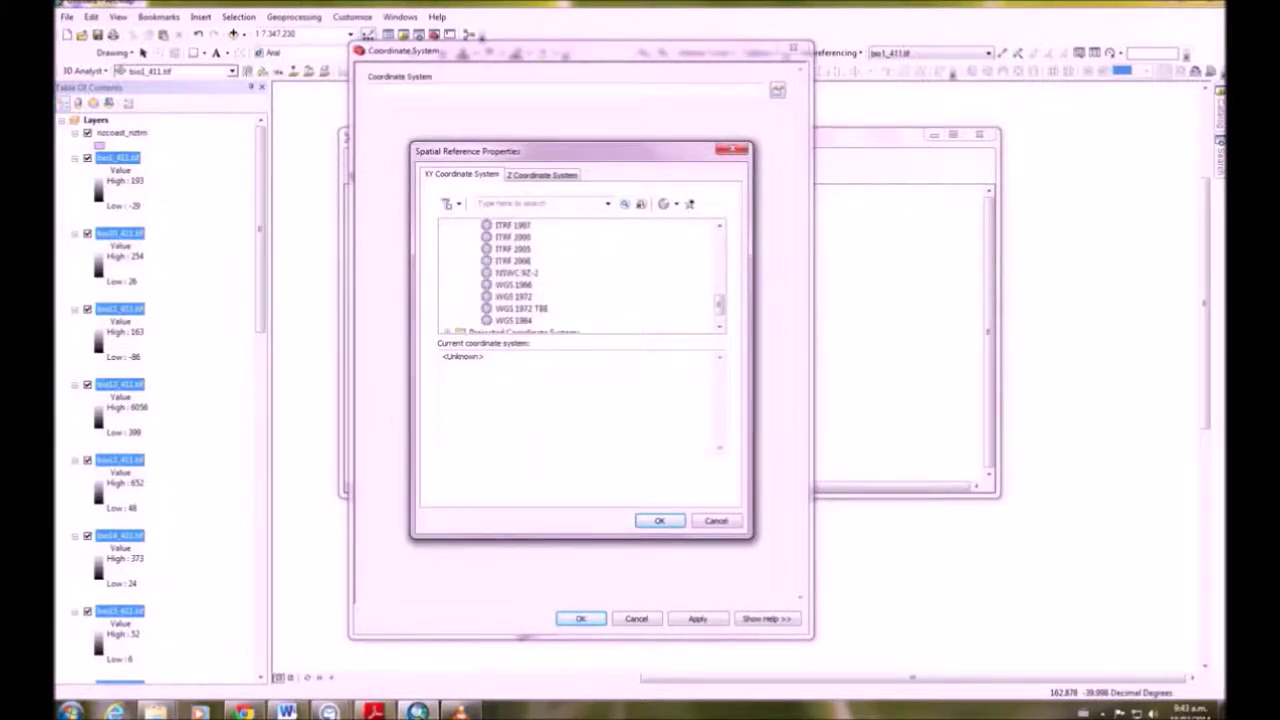
pyautogui.click(513, 320)
pyautogui.click(659, 520)
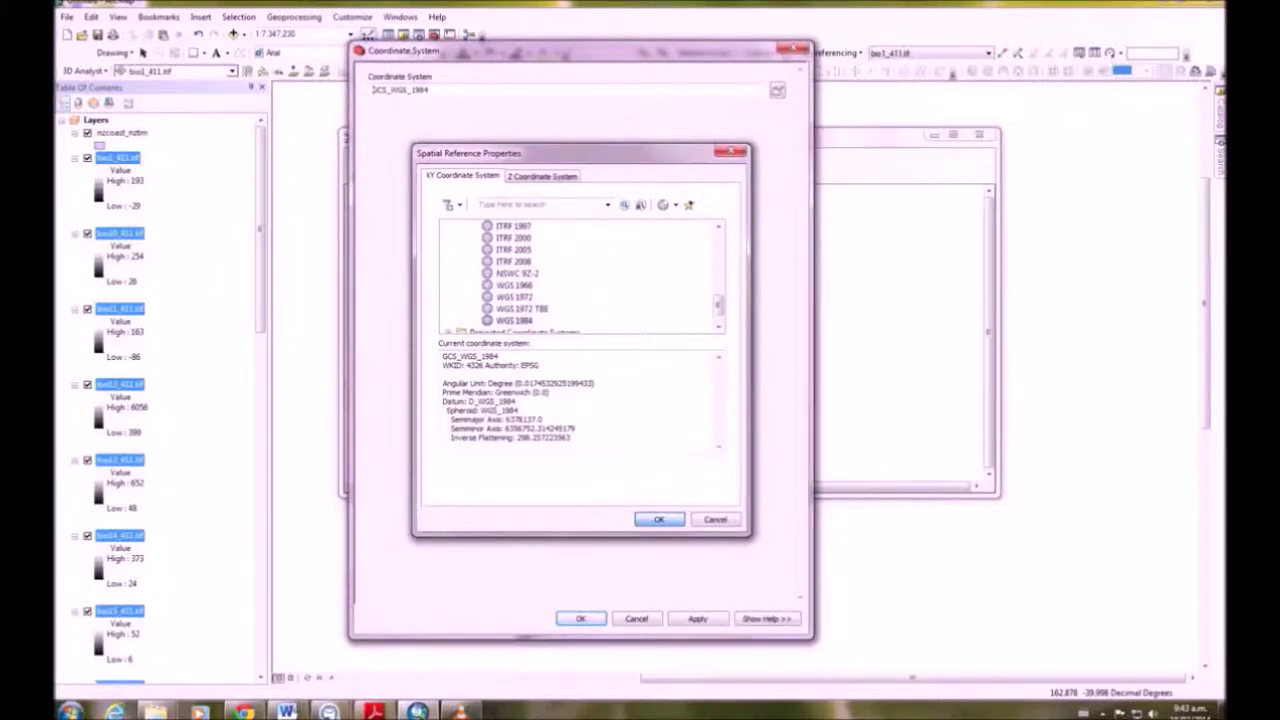
pyautogui.press('Return')
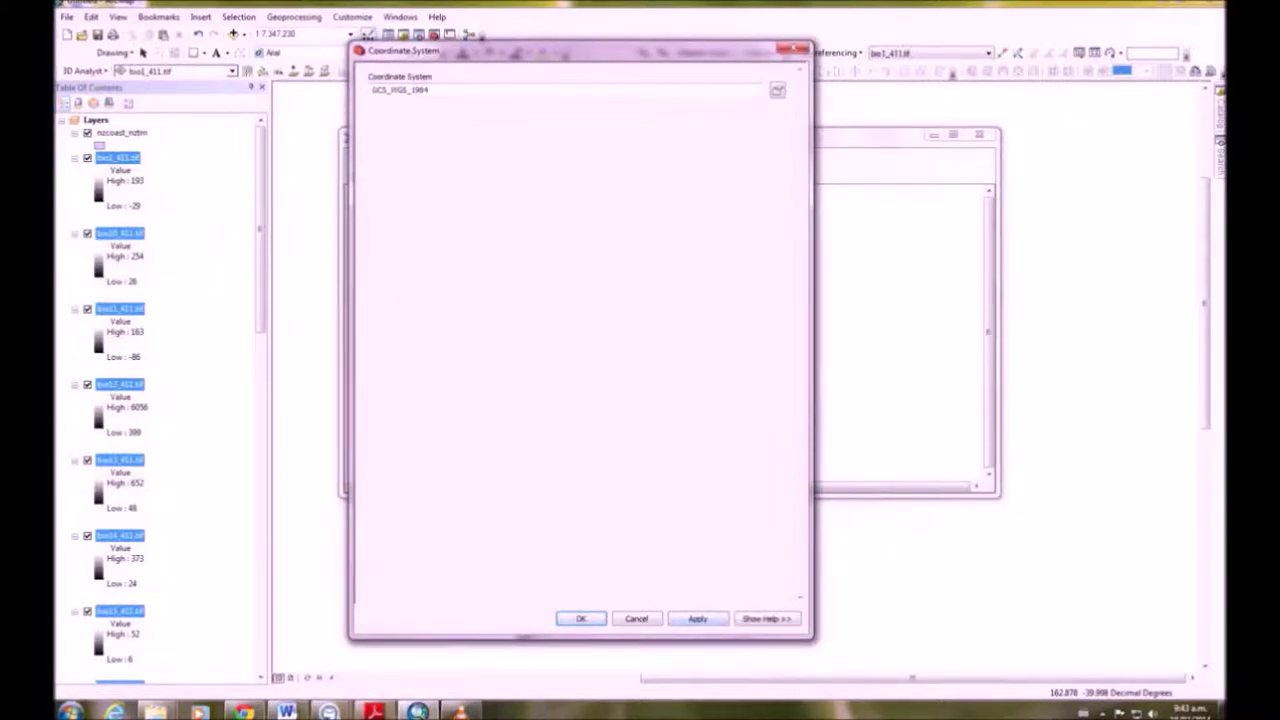
pyautogui.press('Return')
# - Search the tools for "clip" and add the Clip (Data Management) tool to the model beside the Define Projection process
pyautogui.moveTo(449, 398)
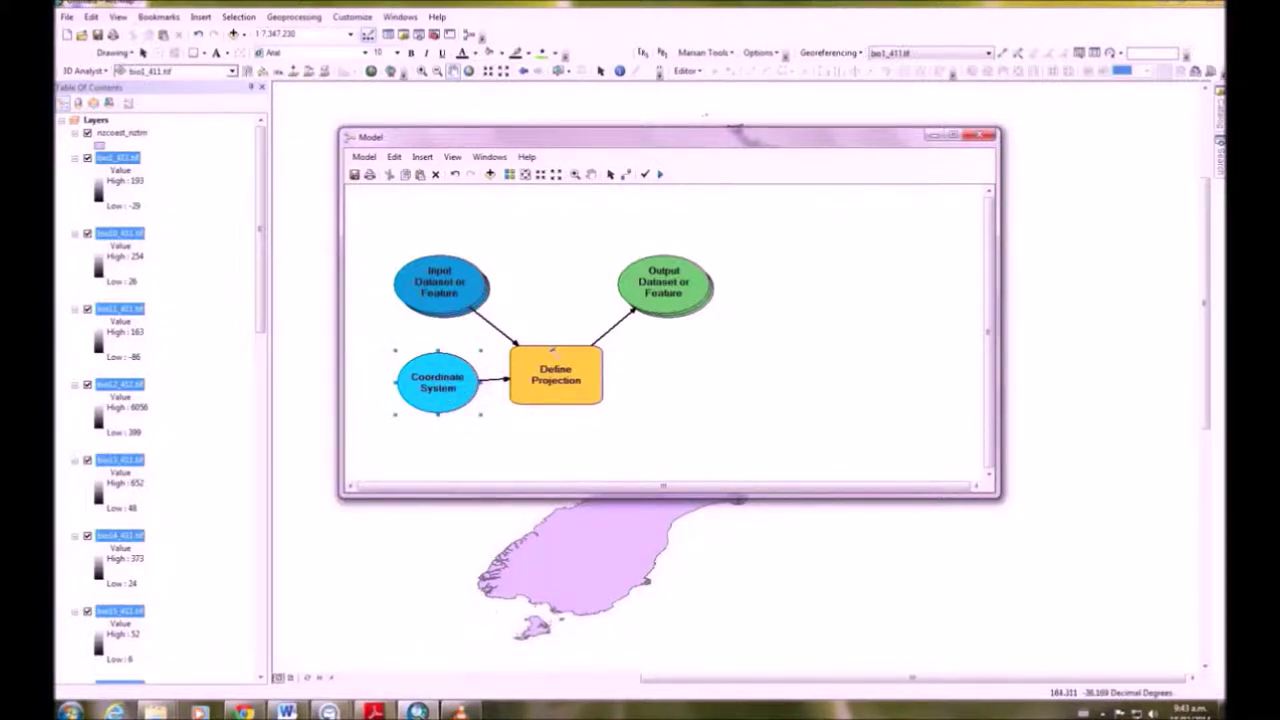
pyautogui.click(1219, 157)
pyautogui.moveTo(765, 136); pyautogui.dragTo(613, 121)
pyautogui.click(1036, 140)
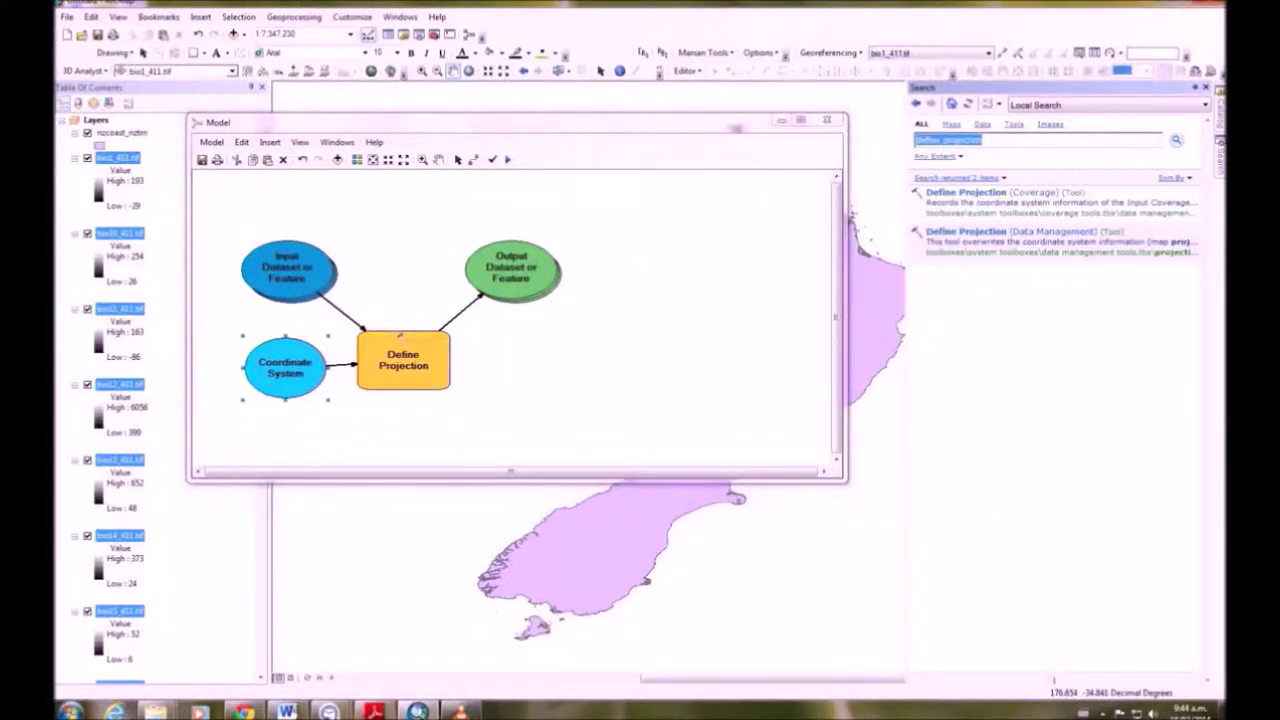
pyautogui.write('clip')
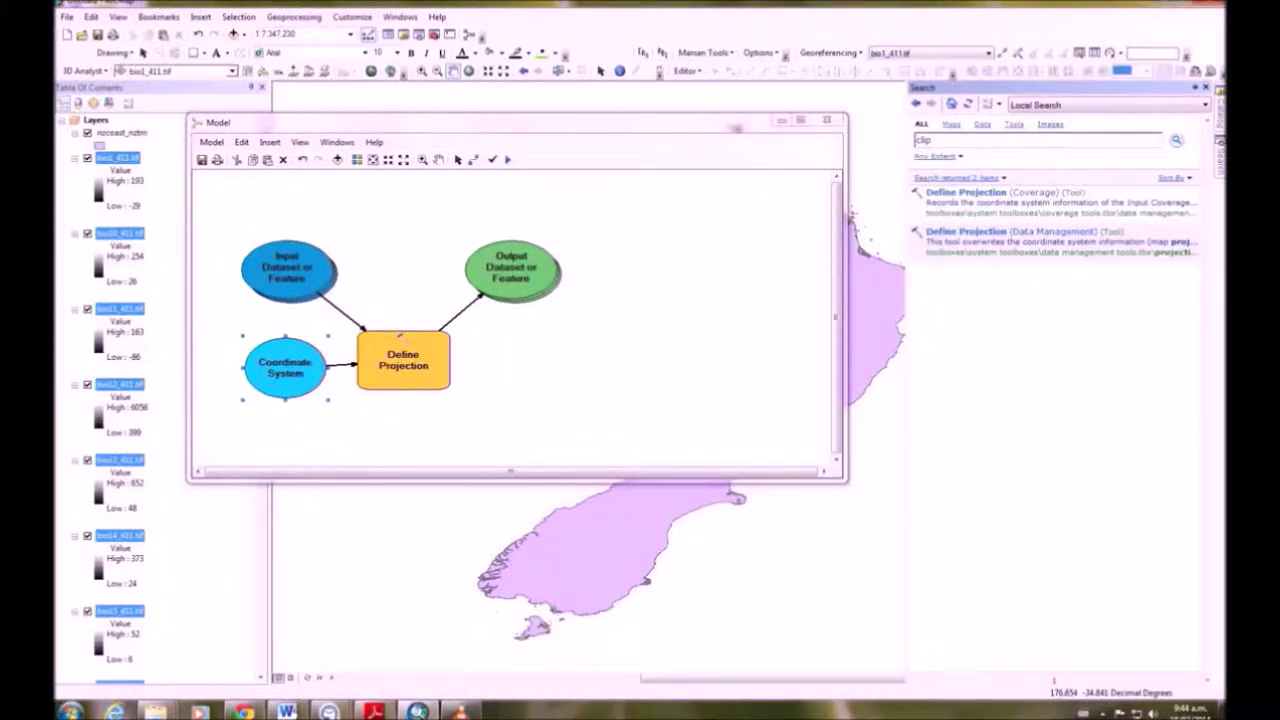
pyautogui.press('Return')
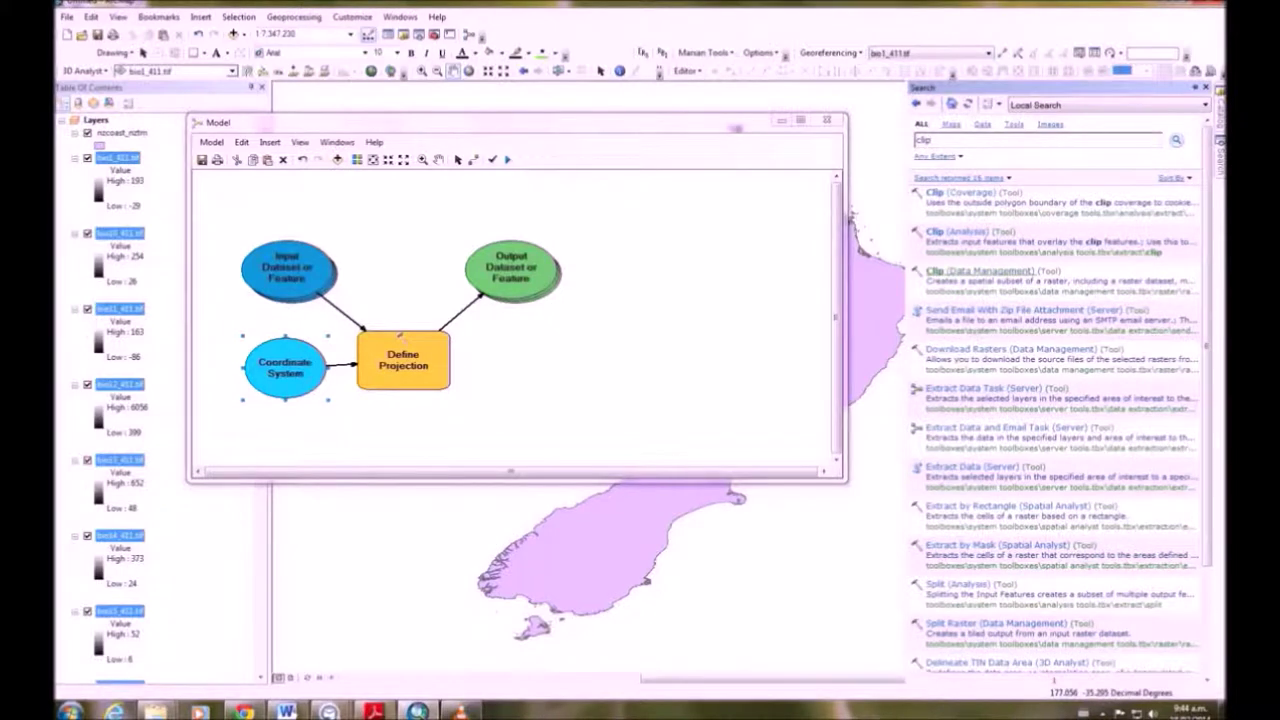
pyautogui.moveTo(399, 335); pyautogui.dragTo(681, 318)
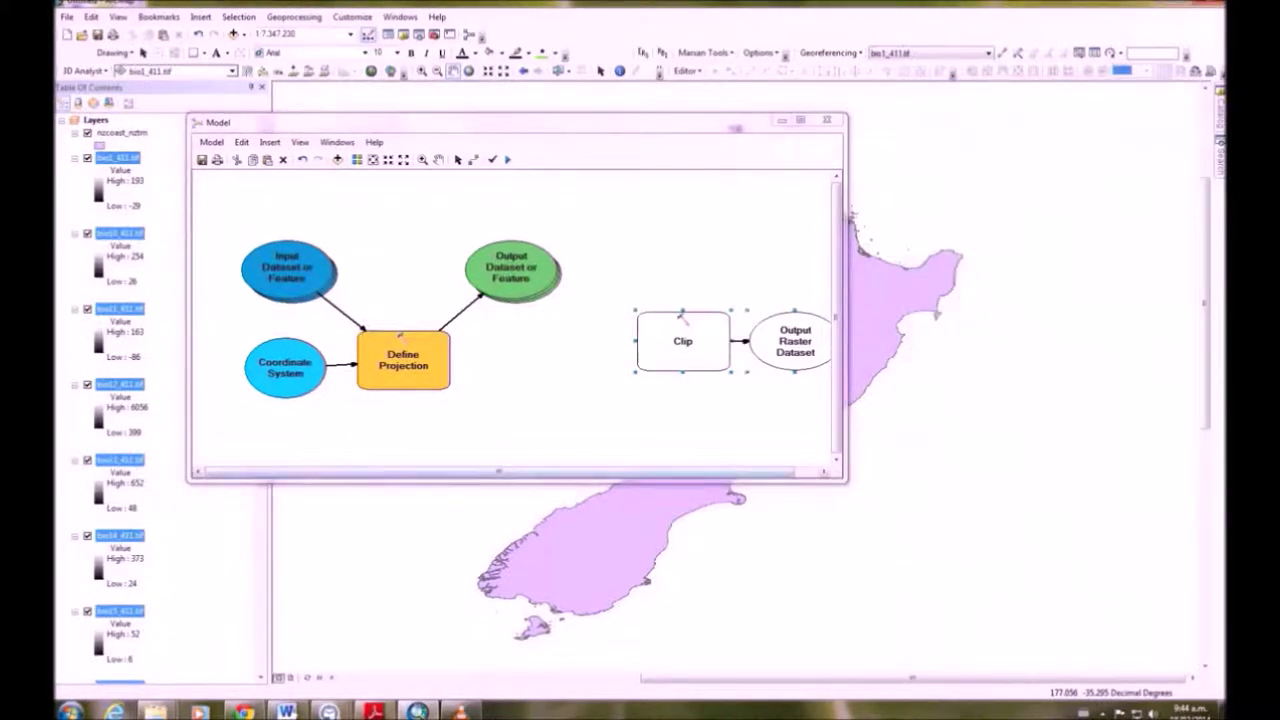
# - Connect the Define Projection output dataset to the Clip tool as its Input Raster
pyautogui.moveTo(499, 471); pyautogui.dragTo(522, 471)
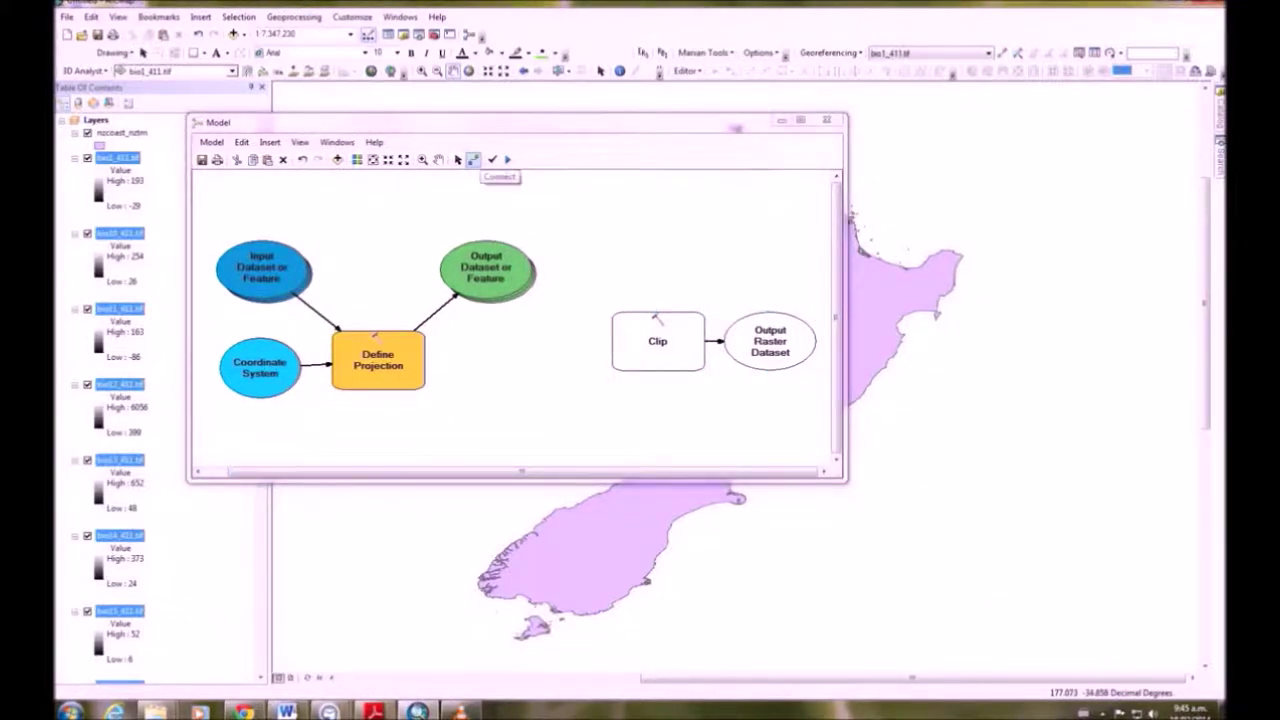
pyautogui.moveTo(490, 272); pyautogui.dragTo(660, 356)
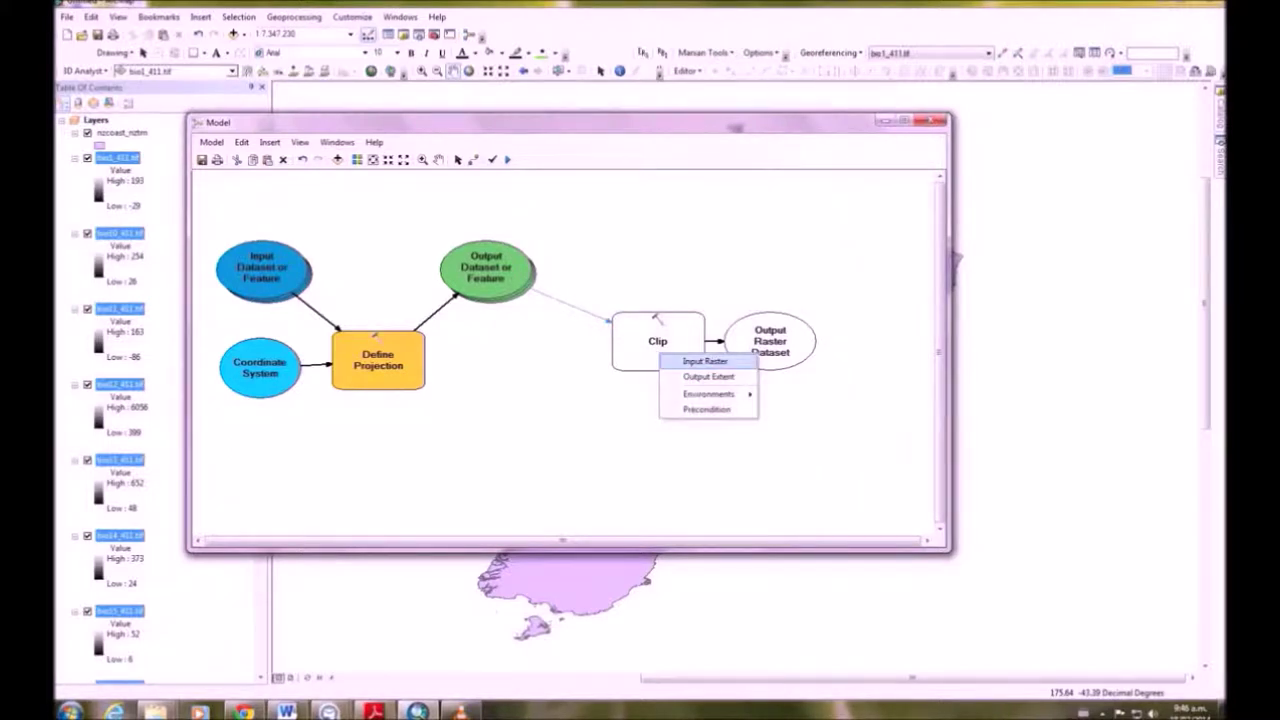
pyautogui.click(705, 361)
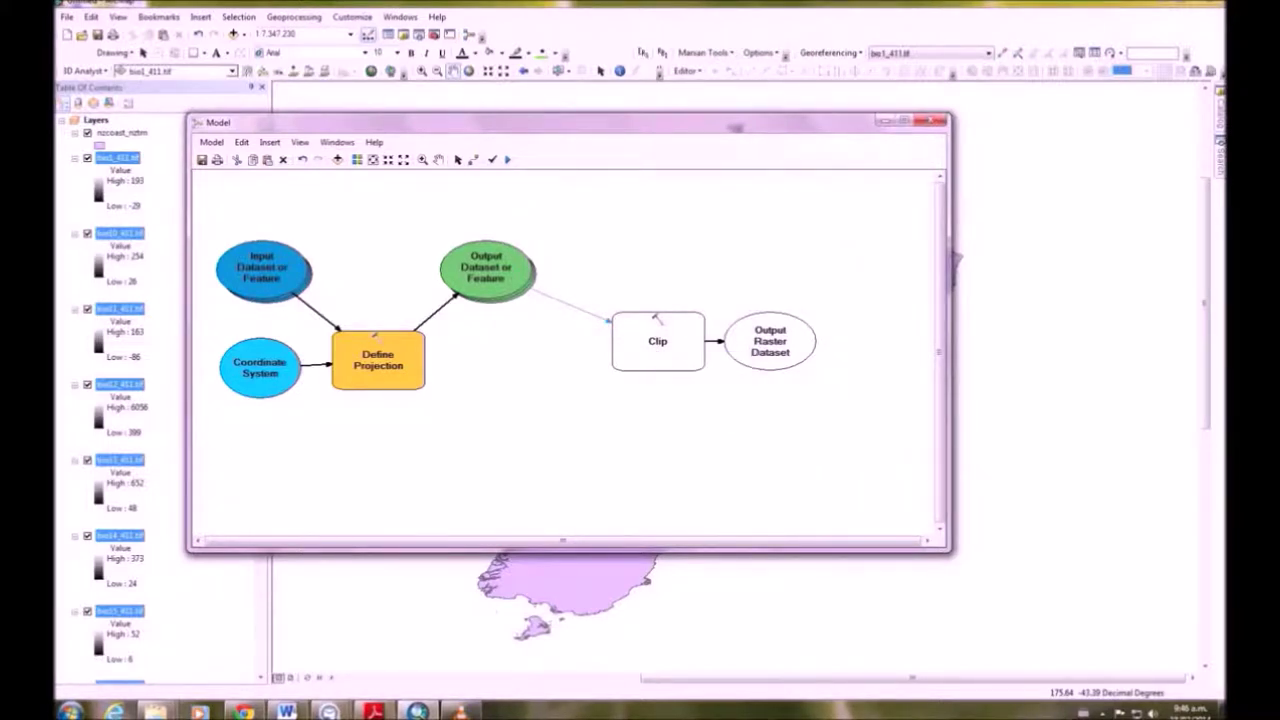